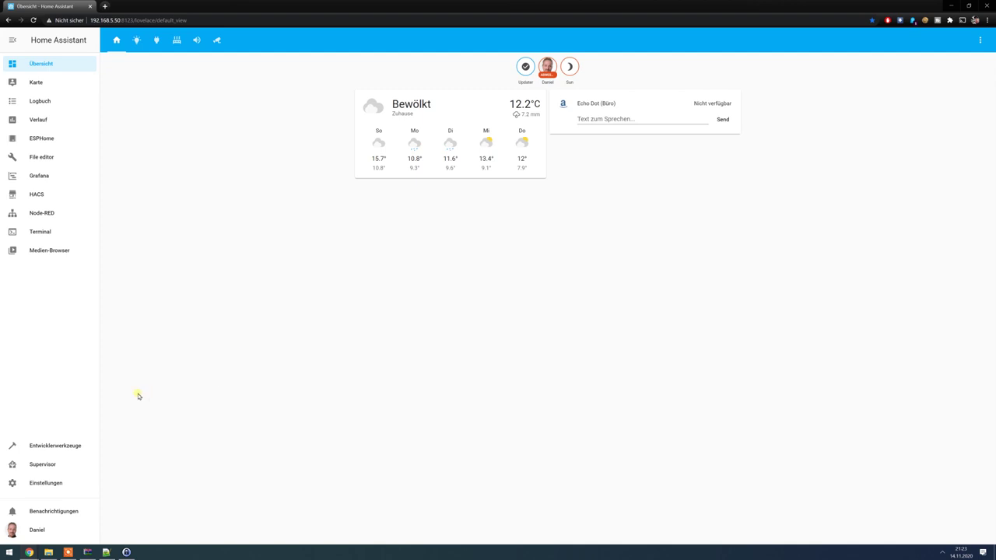
Create a new automation without a suggested template and name it "Telegram Command Drucker ein"
left_click(49, 485)
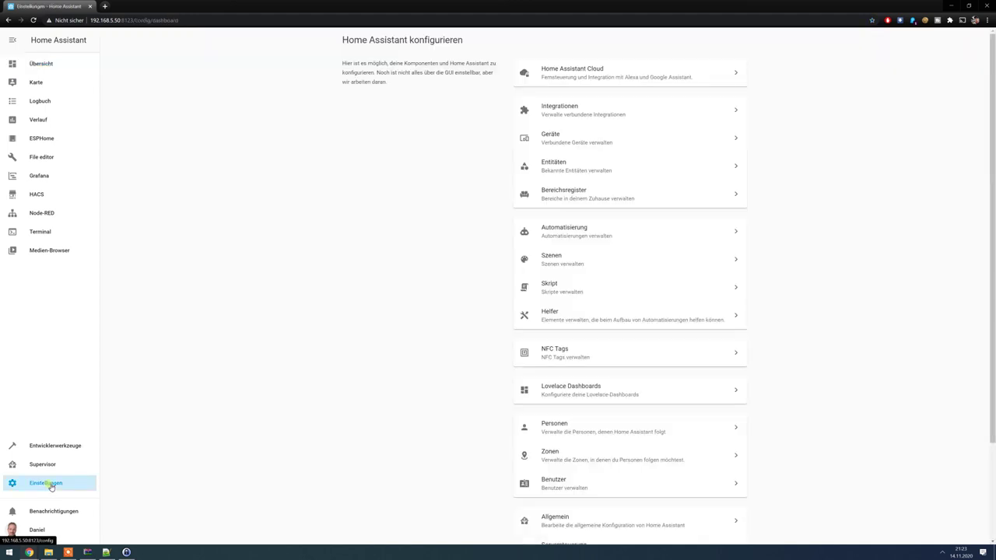
left_click(566, 234)
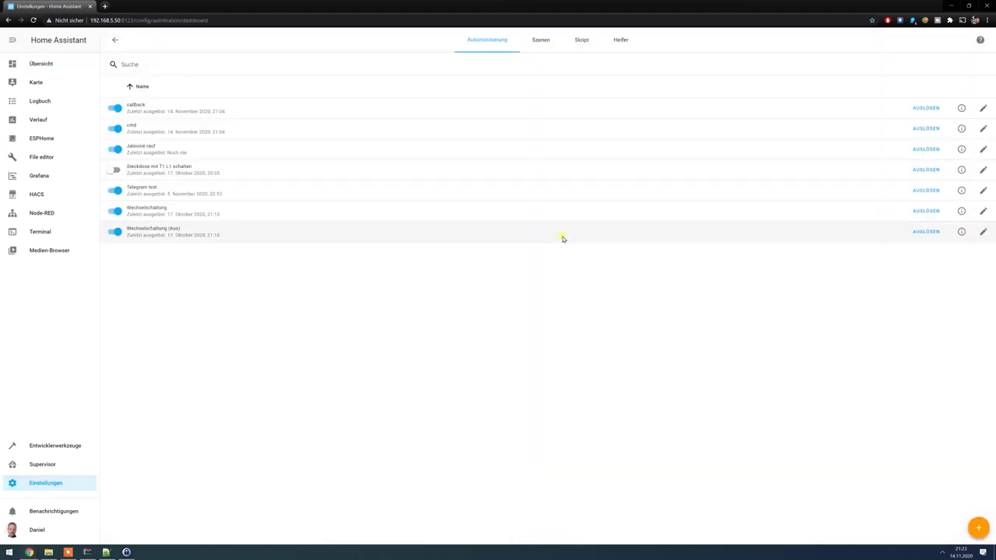
left_click(978, 528)
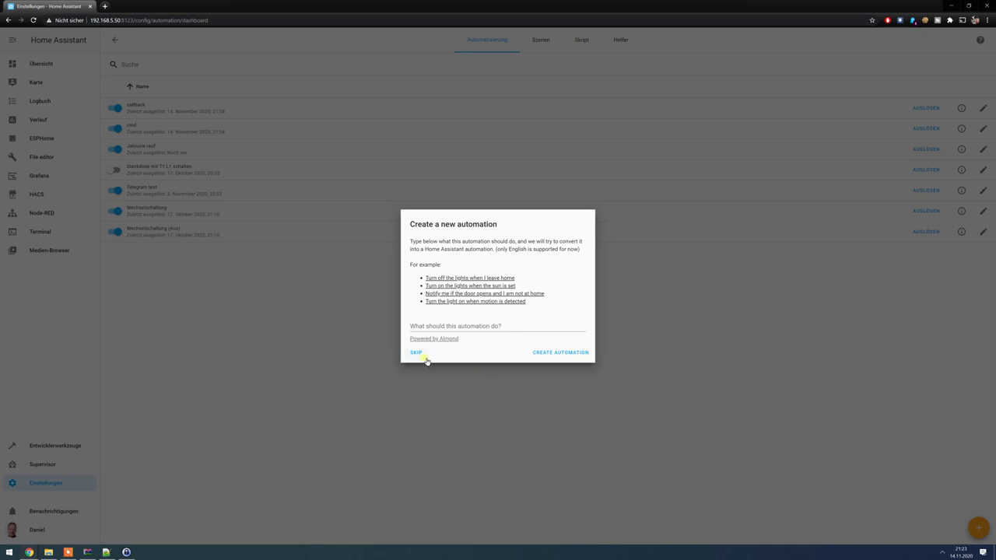
left_click(417, 353)
left_click_drag(590, 111, 469, 116)
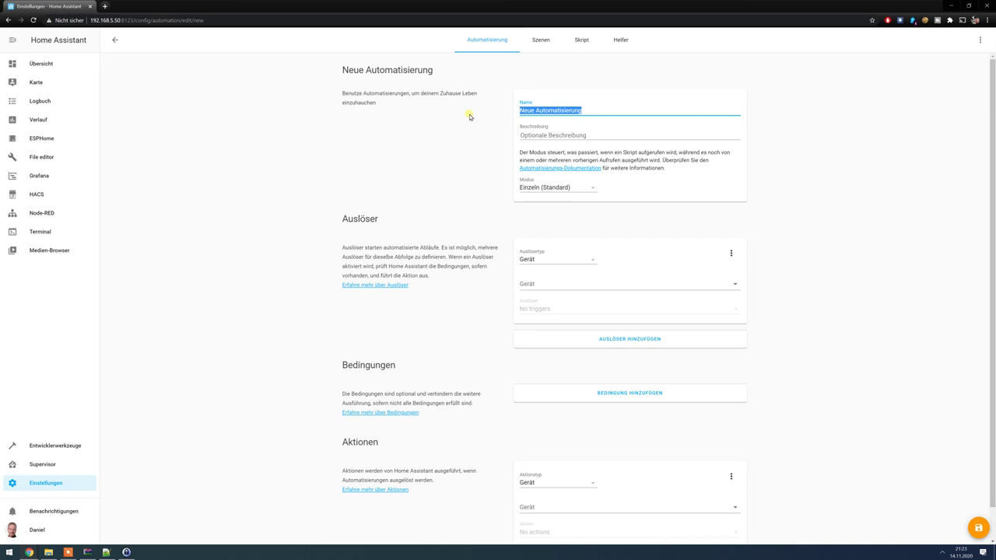
type("Telegram Command Drucker ein")
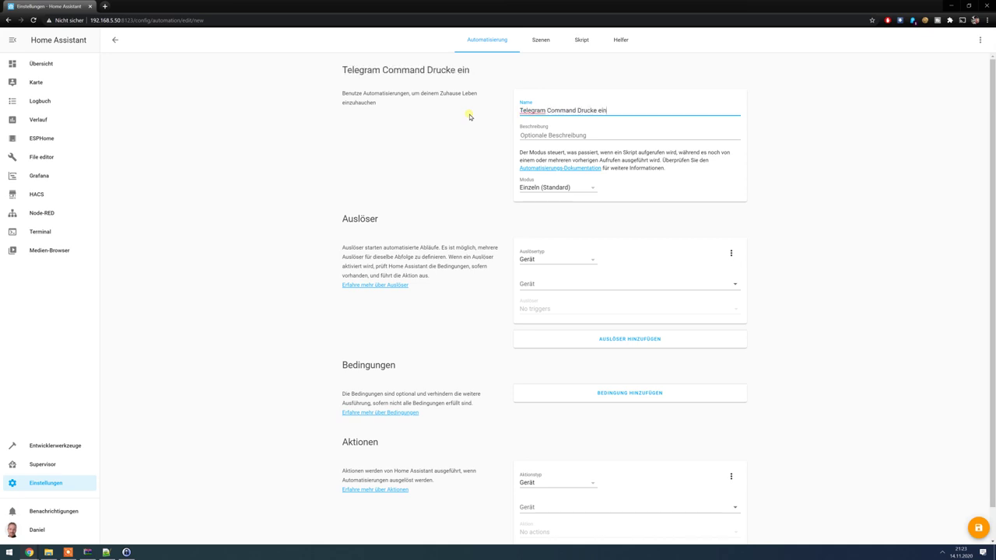
Set the trigger type to Ereignis with event type telegram_command and event data "command: /druckerEin"
left_click(543, 259)
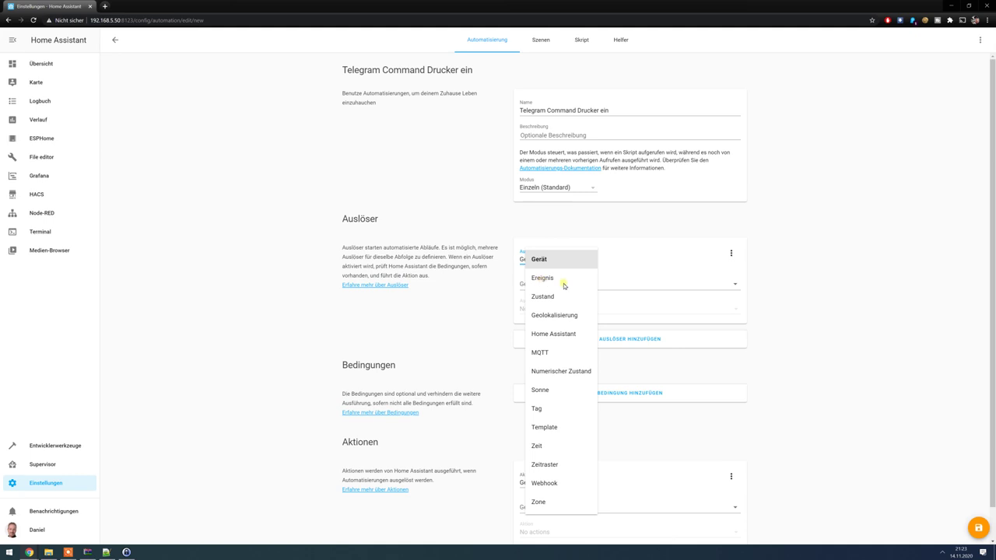
left_click(549, 278)
left_click(539, 287)
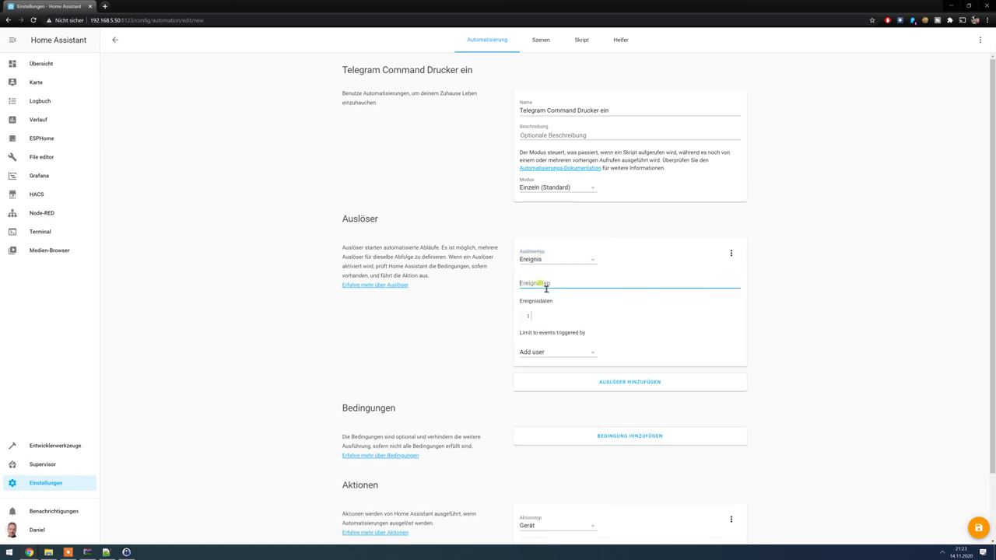
type("telegram_command")
left_click(565, 317)
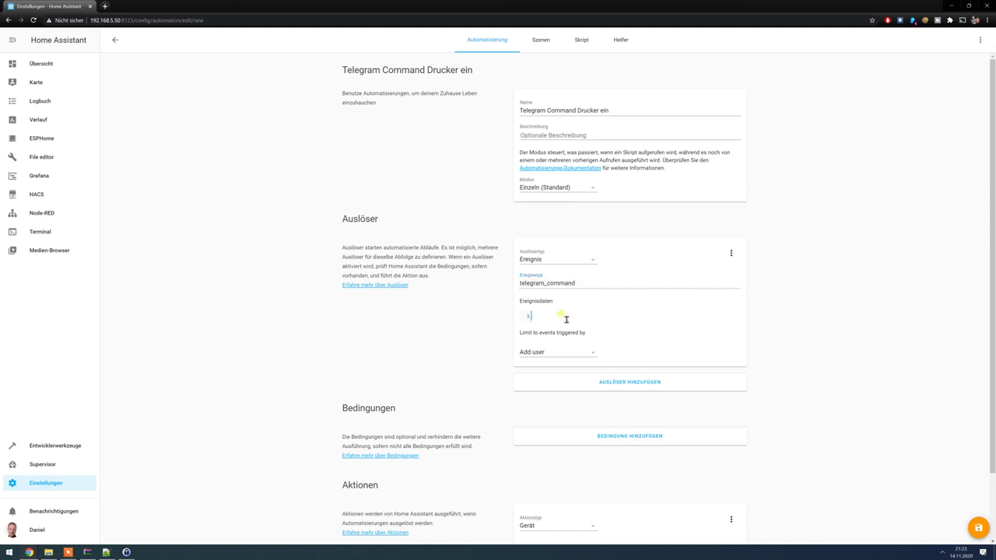
type("command: /drucke")
type("rEin")
Set the action to Dienst ausführen with service switch.turn_on for switch.3d_drucker, and save the automation
scroll(552, 397, "down", 1)
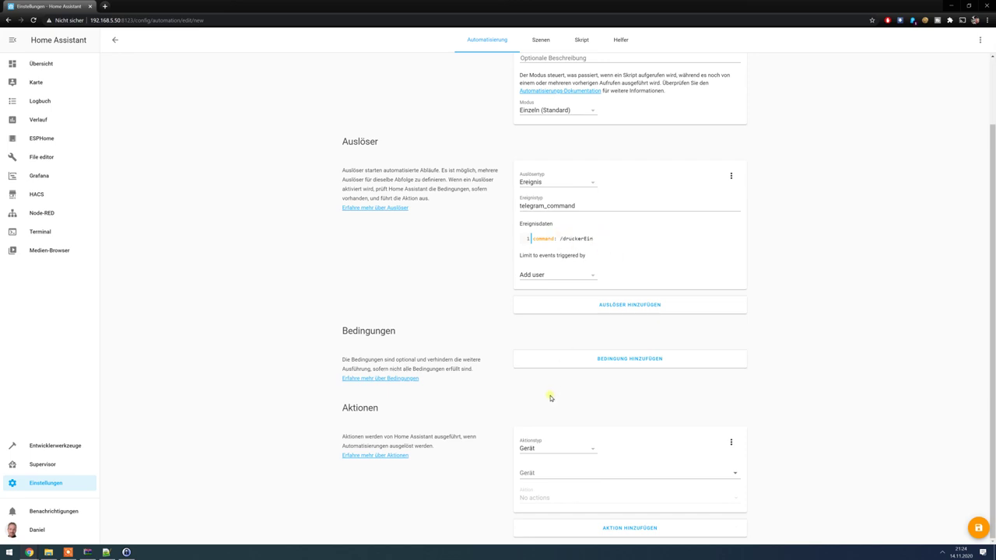
left_click(544, 449)
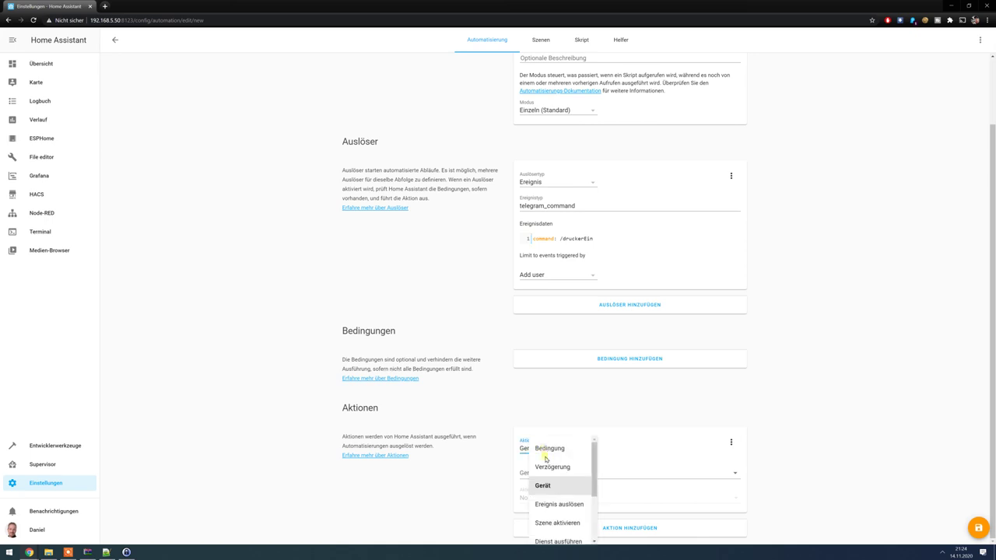
left_click(553, 542)
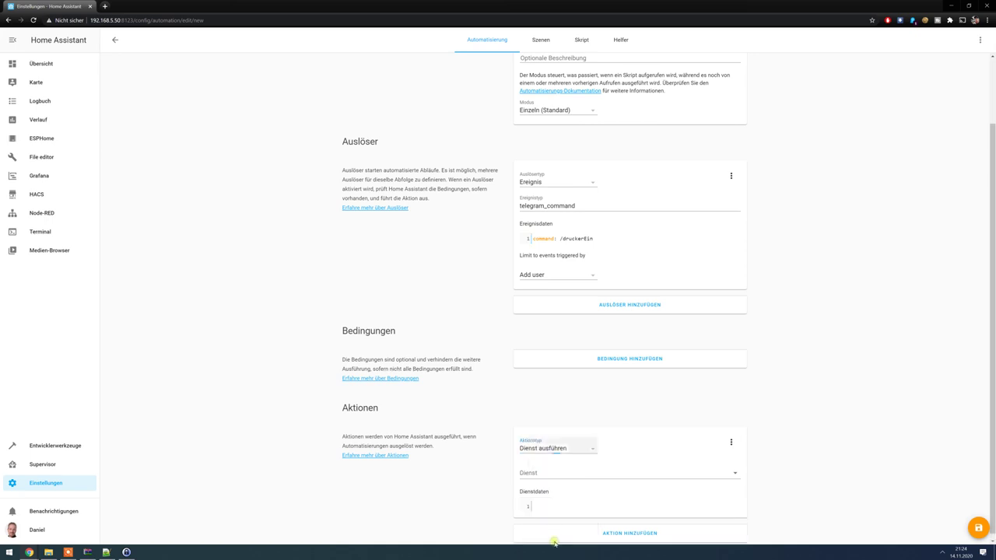
left_click(545, 468)
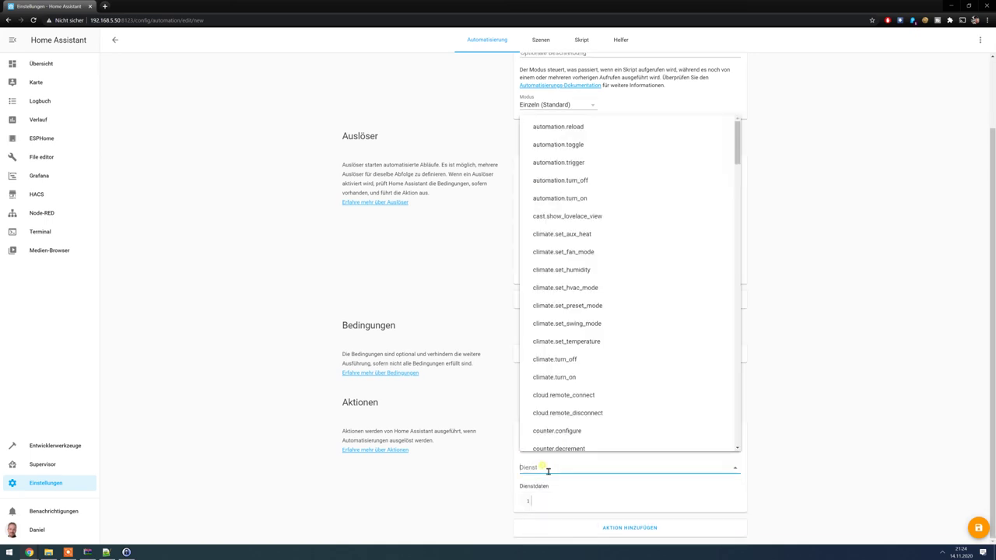
type("sw")
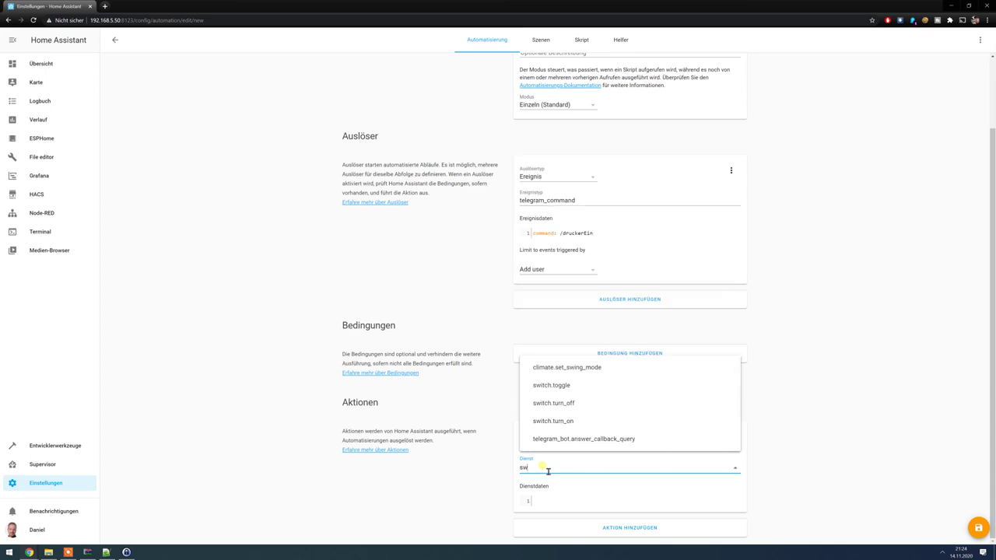
left_click(568, 424)
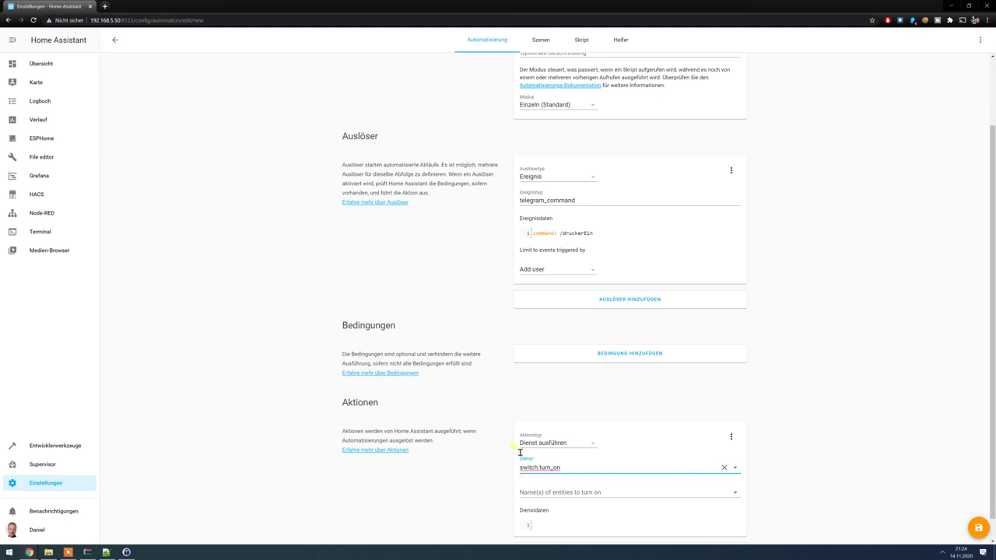
left_click(552, 495)
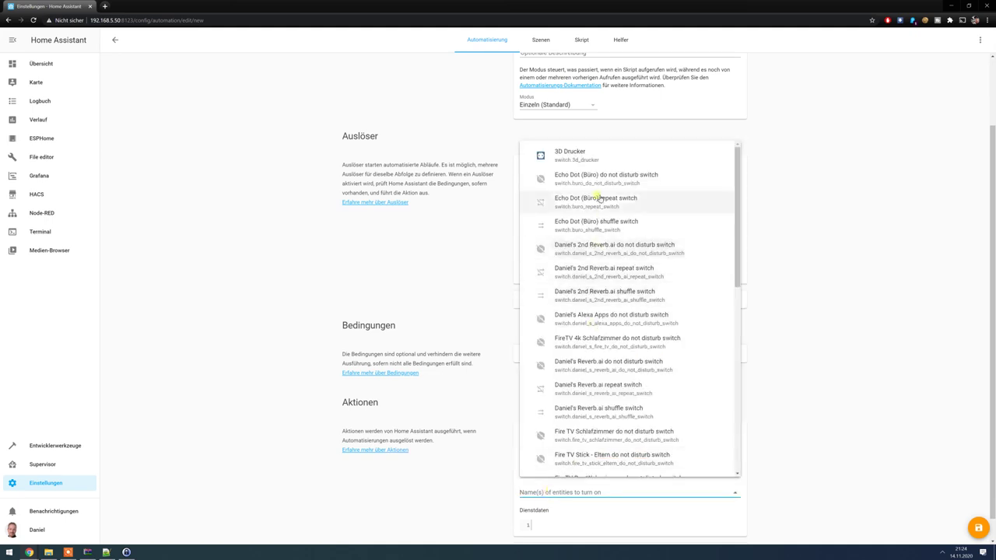
left_click(578, 158)
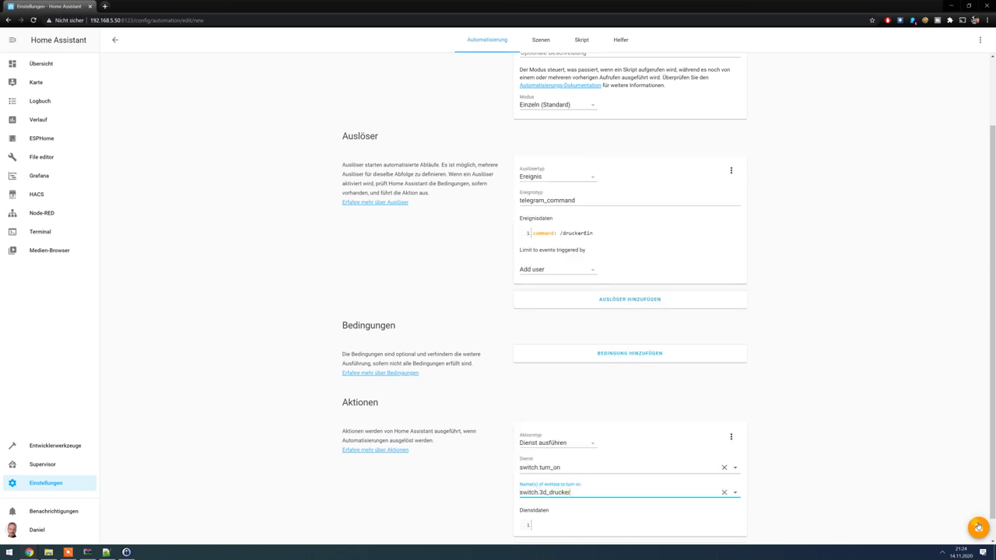
left_click(979, 529)
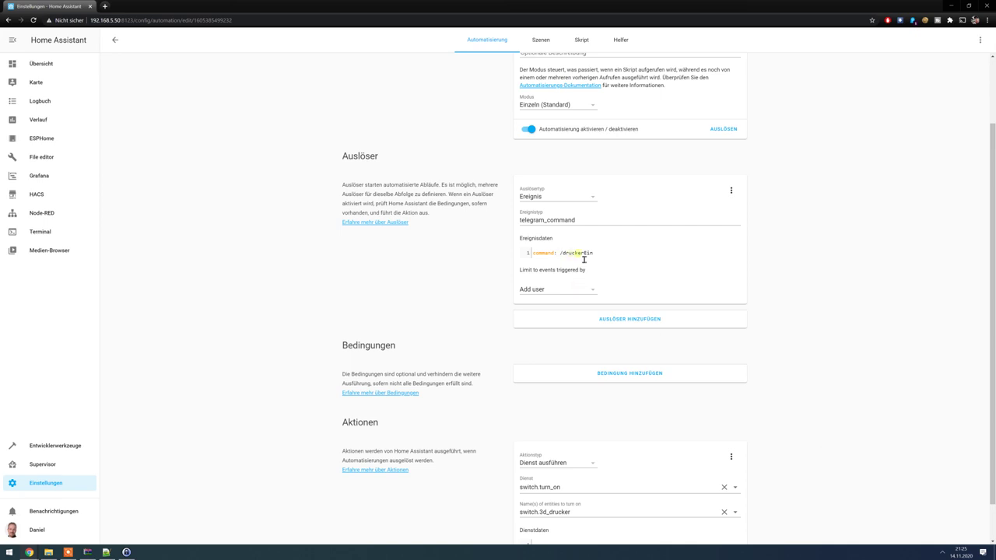
left_click_drag(601, 258, 565, 259)
Add a Schaltfläche card for the entity switch.3d_drucker to the overview dashboard's home view, save it, and leave edit mode
left_click(45, 64)
left_click(980, 40)
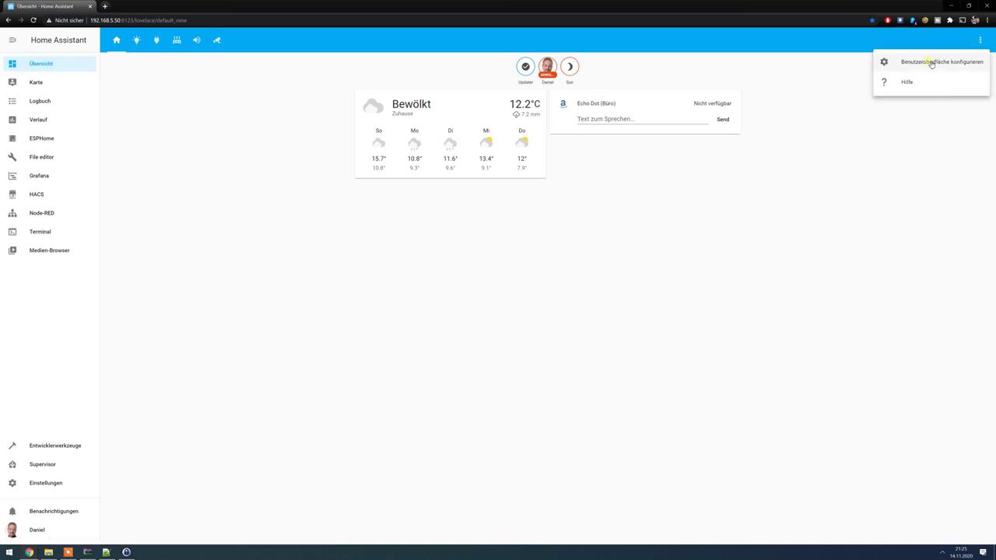
left_click(927, 62)
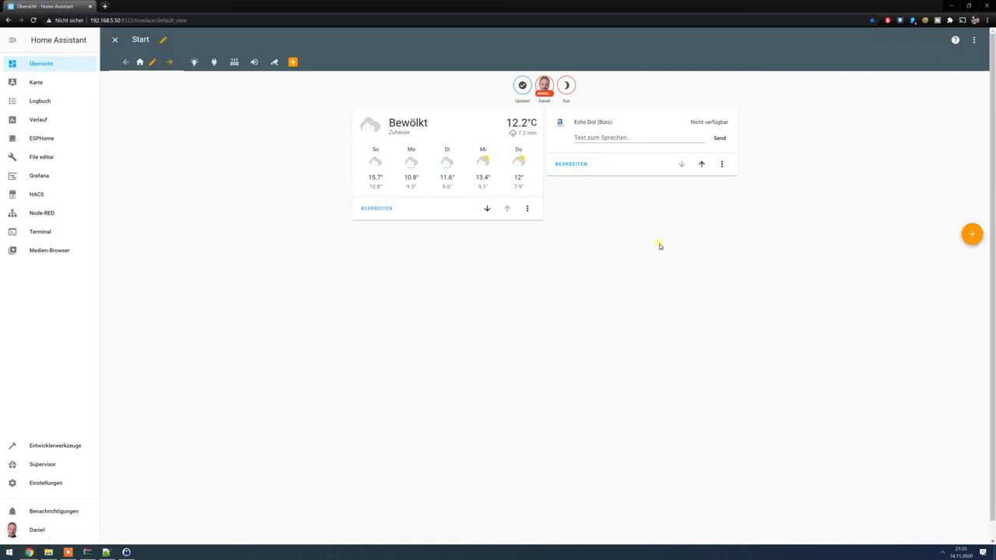
left_click(971, 234)
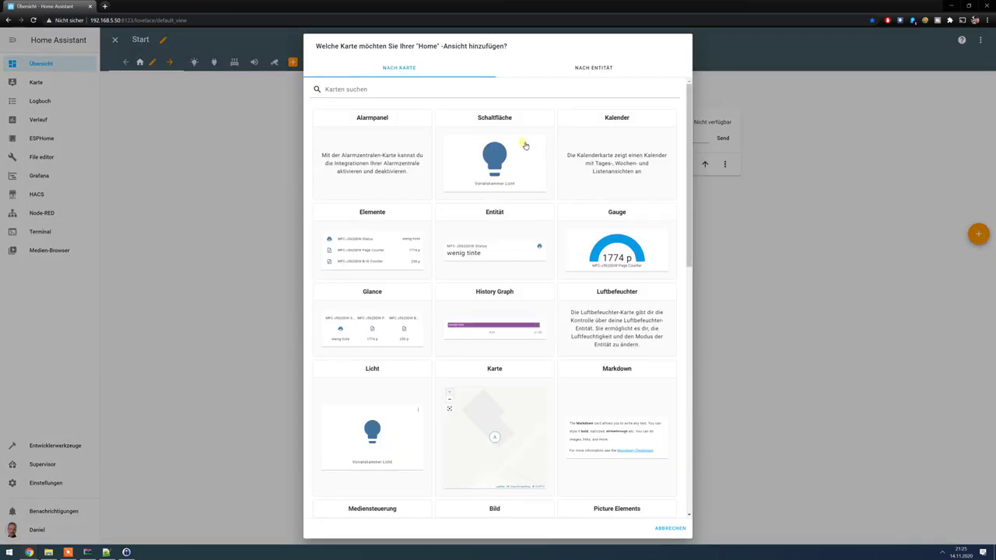
left_click(486, 164)
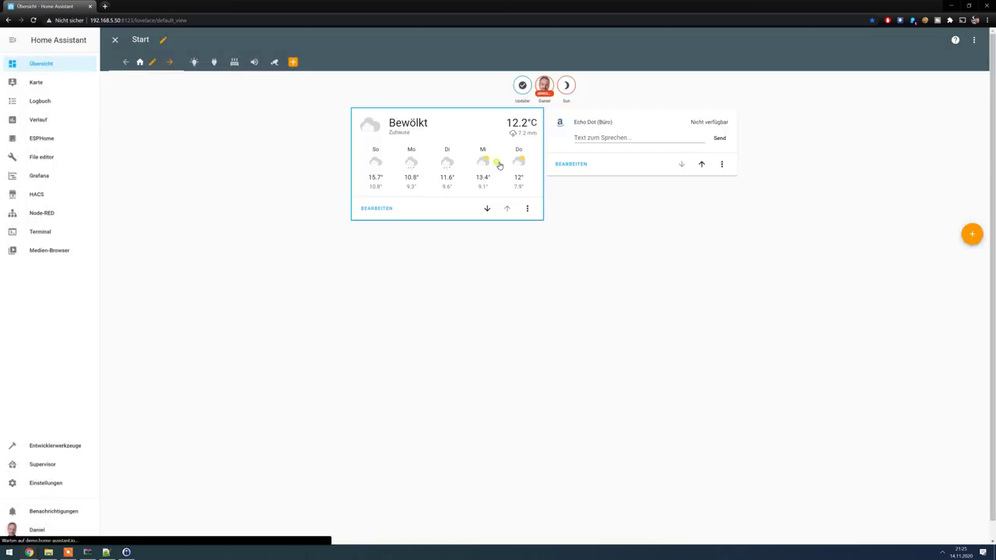
left_click_drag(420, 100, 290, 95)
type("sw")
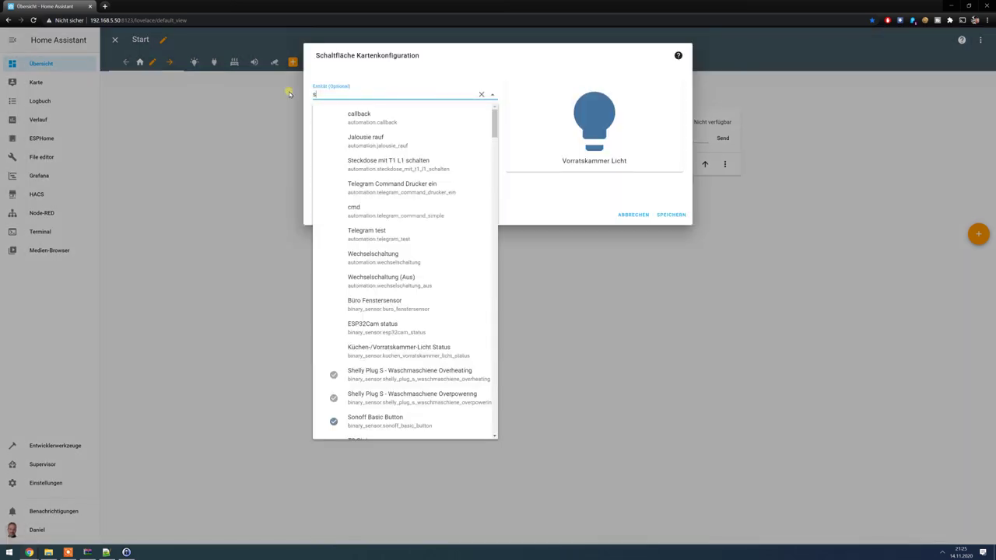
left_click(399, 121)
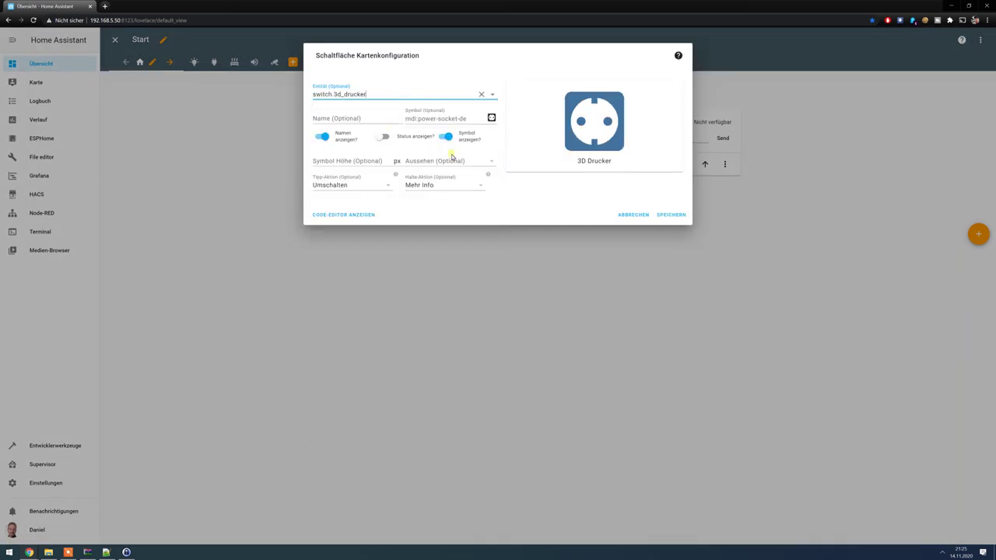
left_click(670, 214)
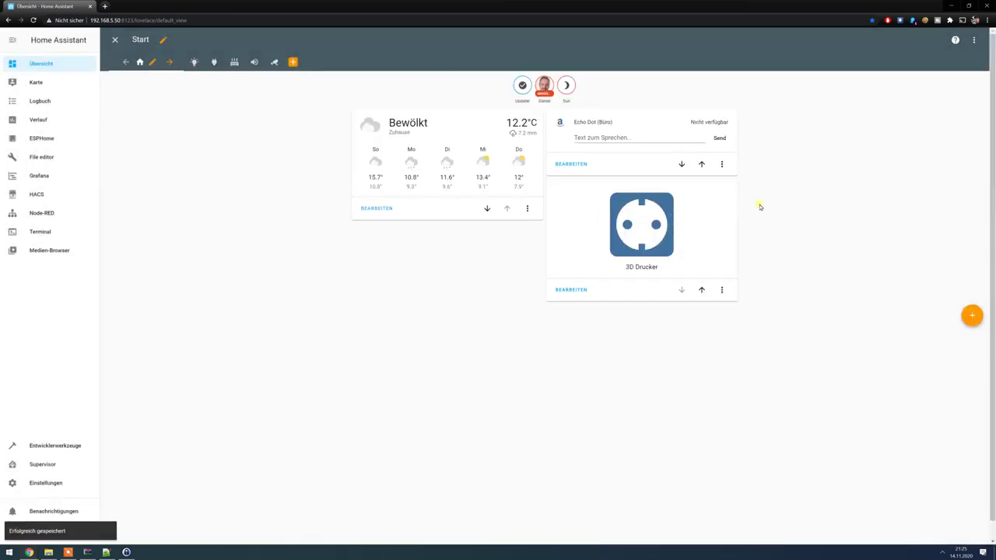
left_click(115, 40)
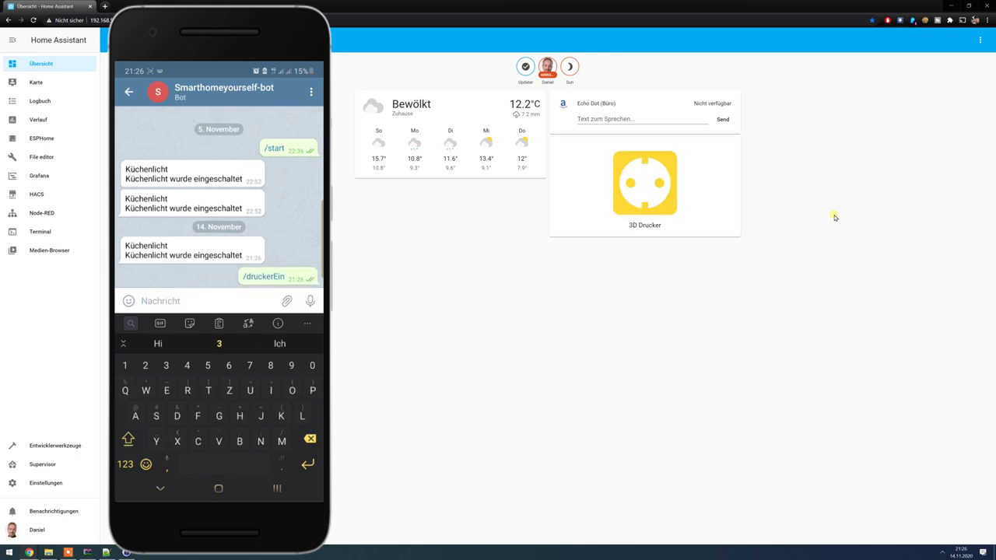
left_click(635, 197)
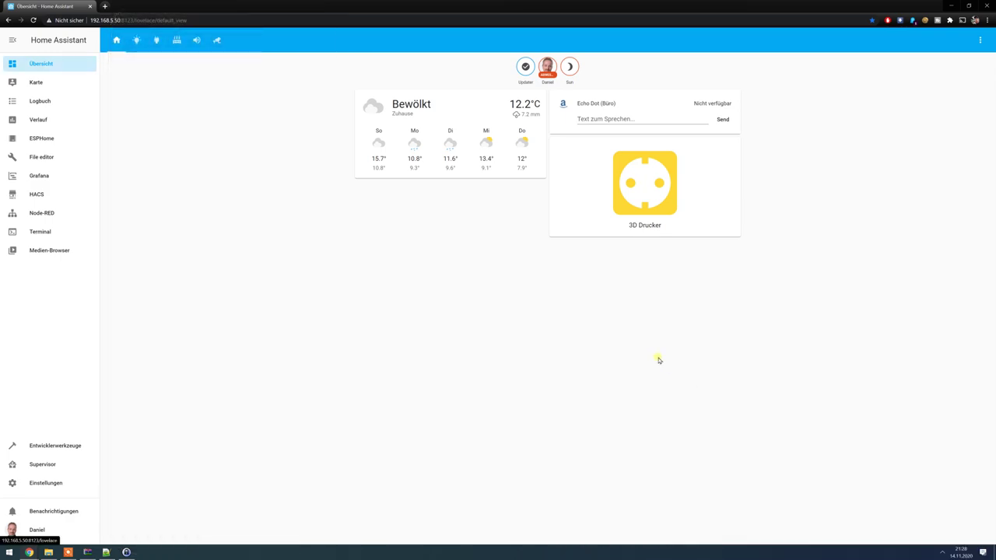
left_click(627, 198)
left_click(637, 196)
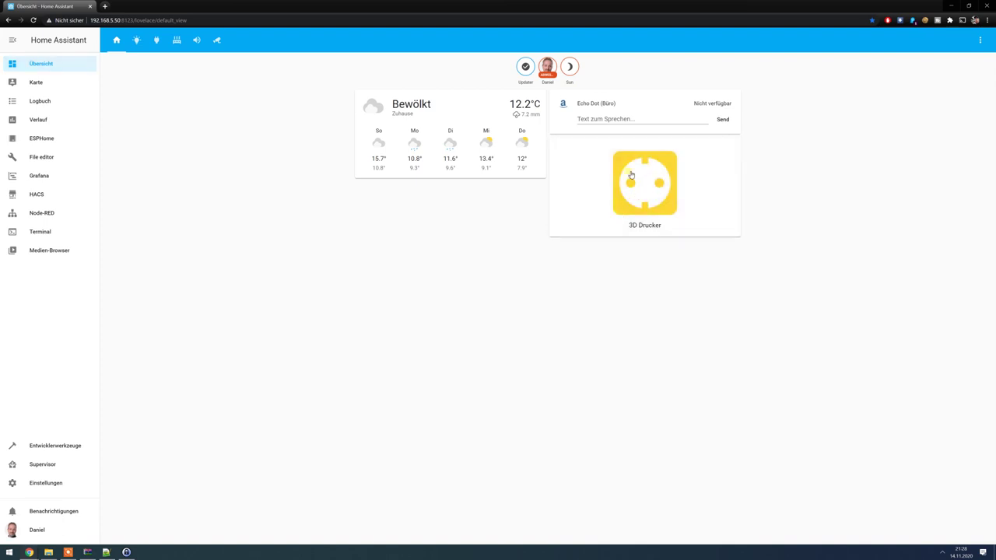
left_click(608, 210)
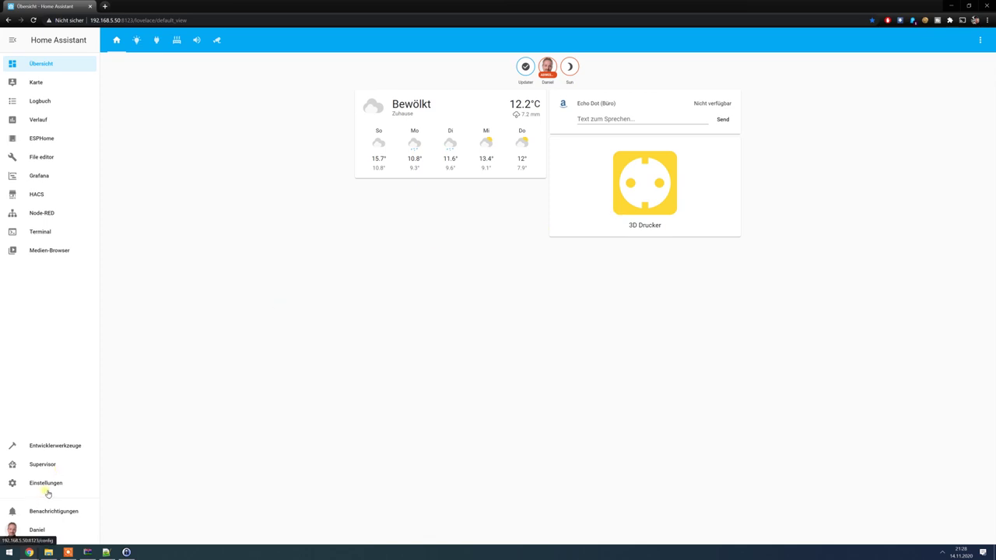
left_click(633, 195)
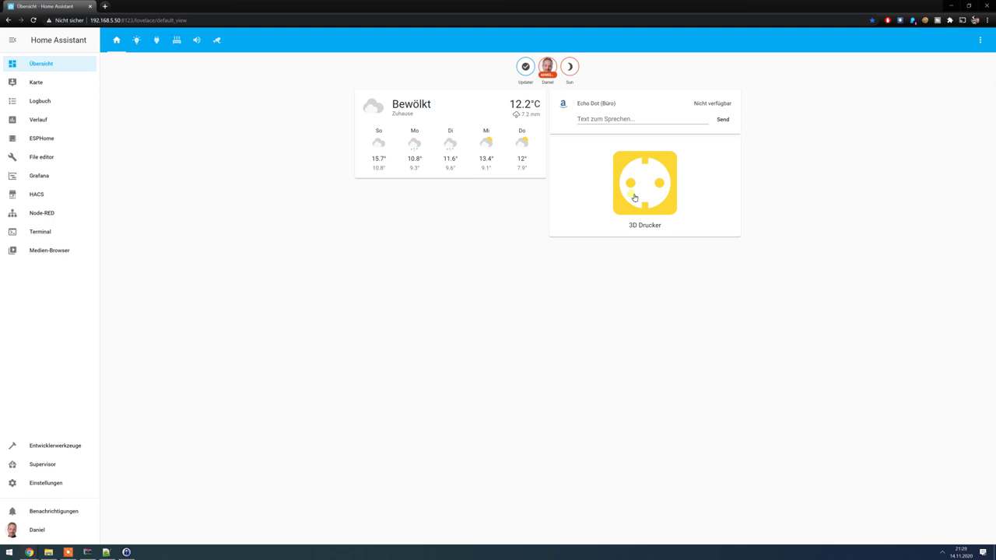
Open the existing "Telegram test" automation for editing and review its trigger and action
left_click(49, 486)
left_click(563, 229)
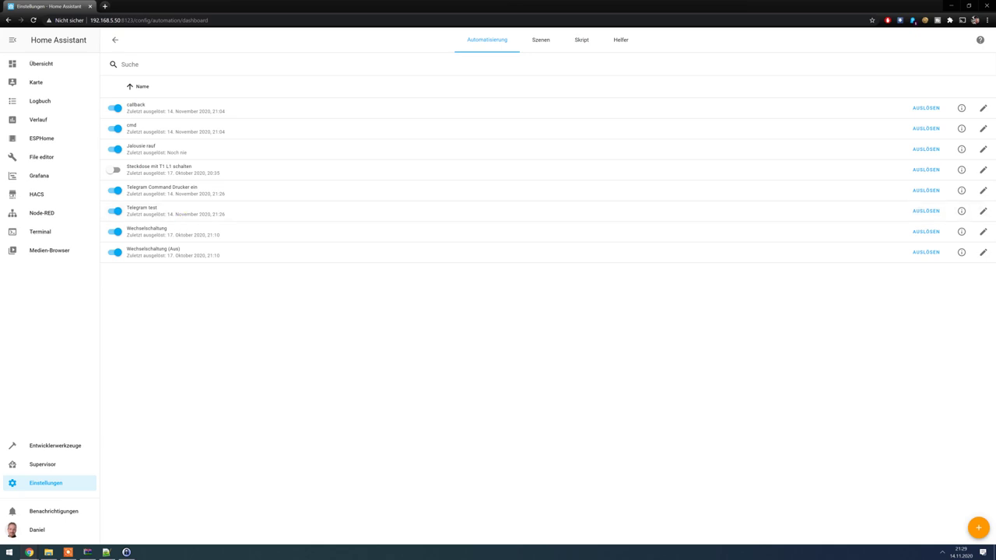
left_click(984, 212)
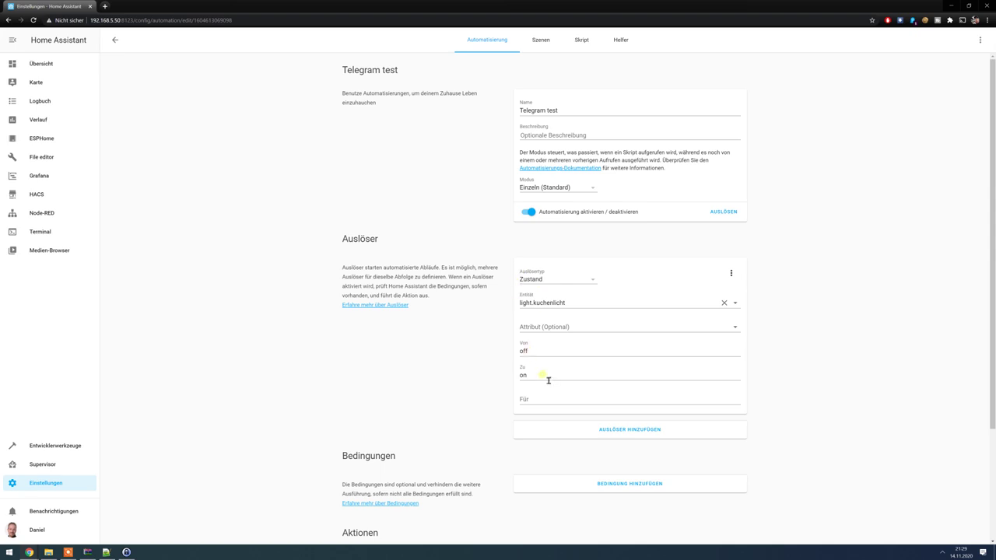
scroll(544, 384, "down", 2)
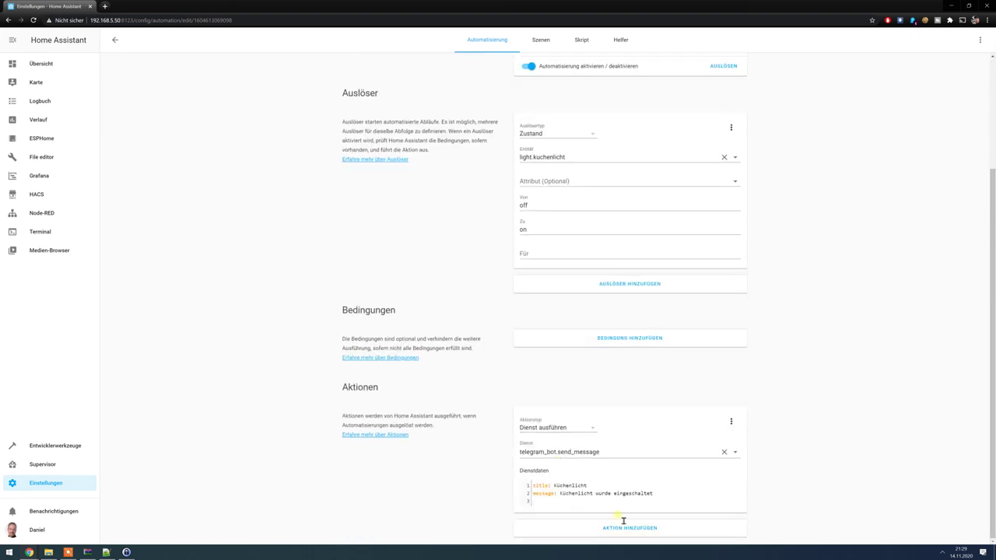
scroll(577, 487, "up", 2)
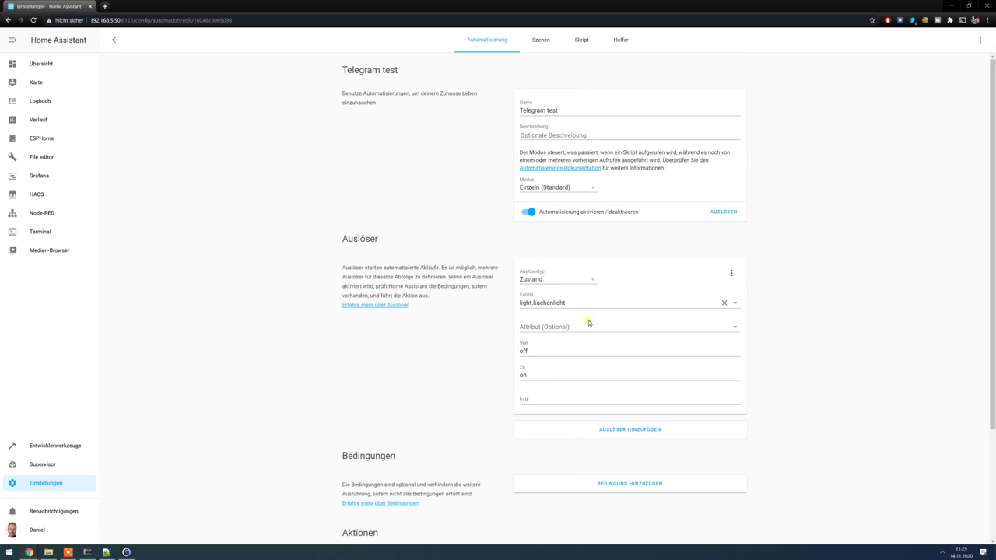
Set the state trigger's entity to switch.3d_drucker
left_click_drag(581, 305, 484, 307)
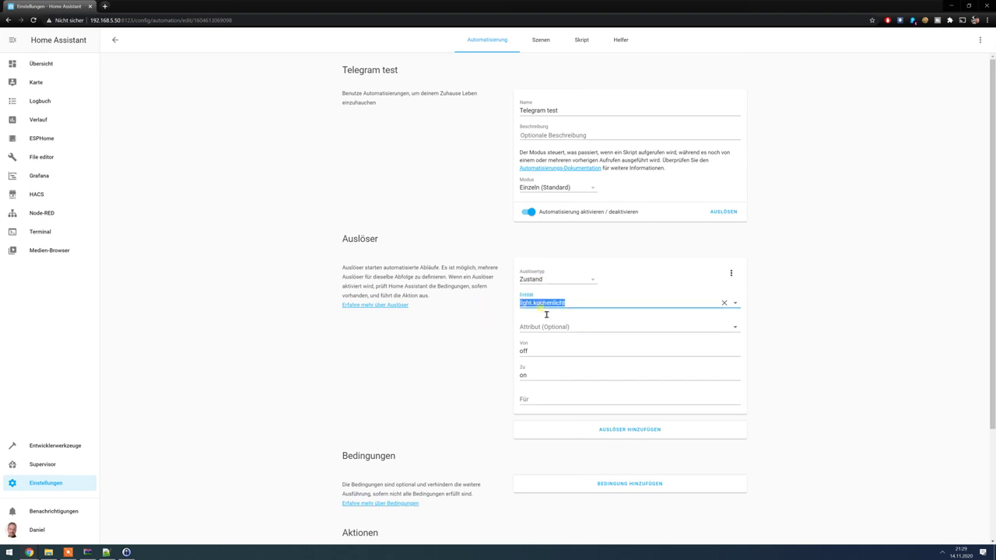
type("sw")
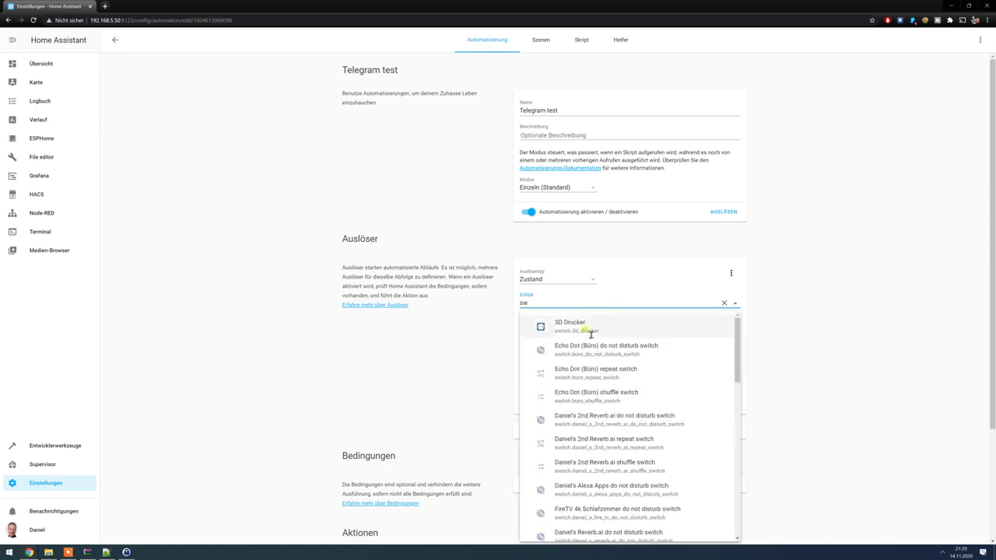
left_click(587, 328)
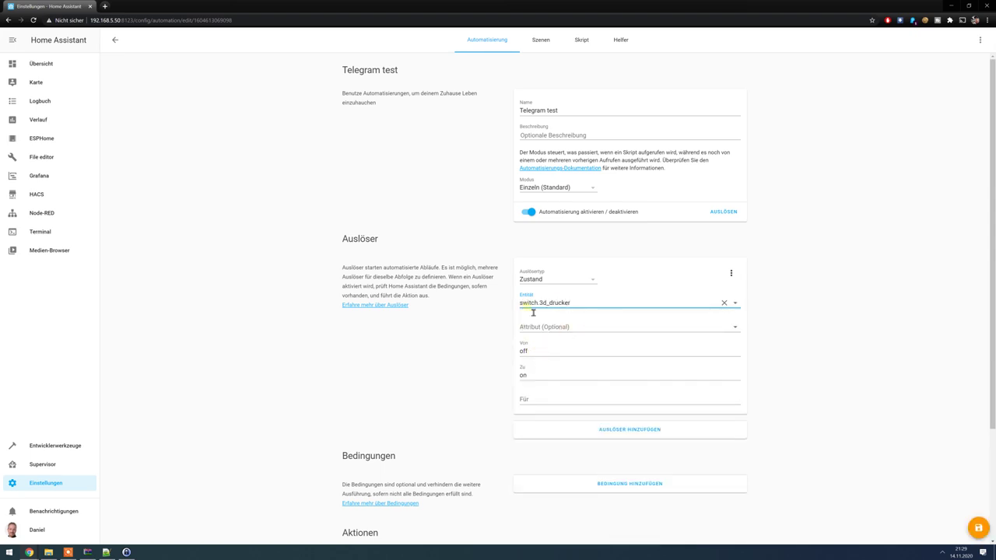
Set the Telegram action's service data to title "Drucker" and message "Drucker wurde eingeschaltet"
scroll(545, 381, "down", 3)
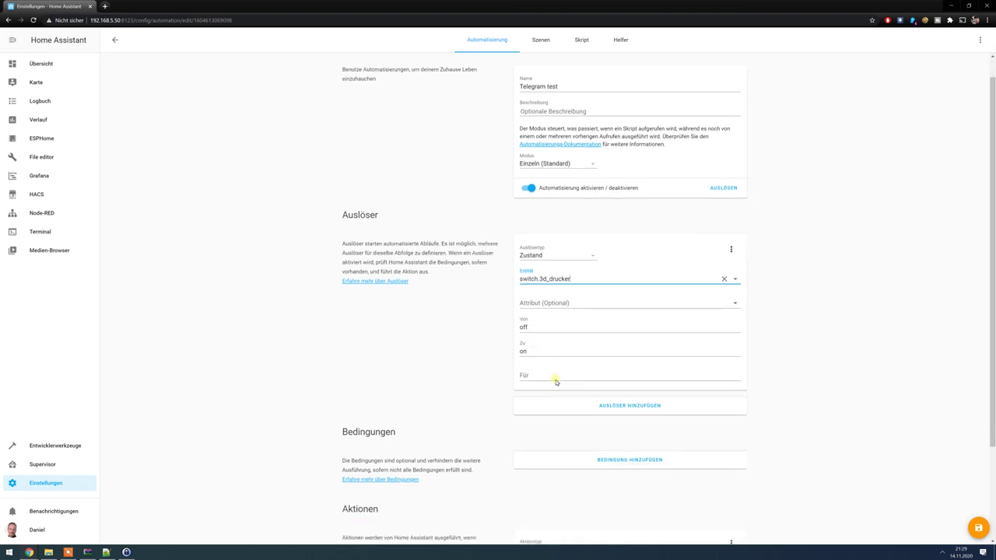
double_click(574, 486)
type("Drucker message: ")
type("Drucker wurde eingeschaltet")
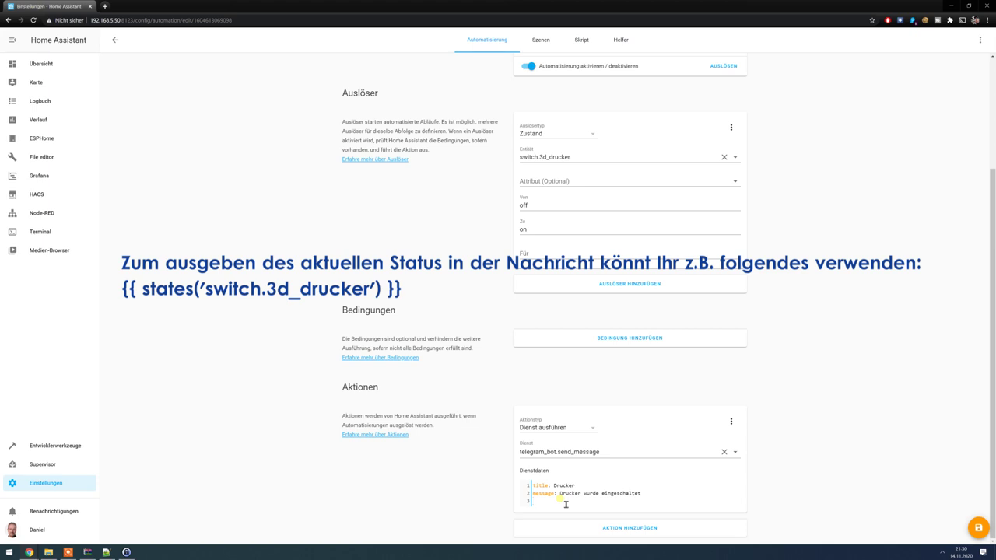
Add an inline_keyboard to the service data with the entry "Drucker ausschalten:/druckerAus, Nichts:nothing", and save the automation
type("ne_keyboard:")
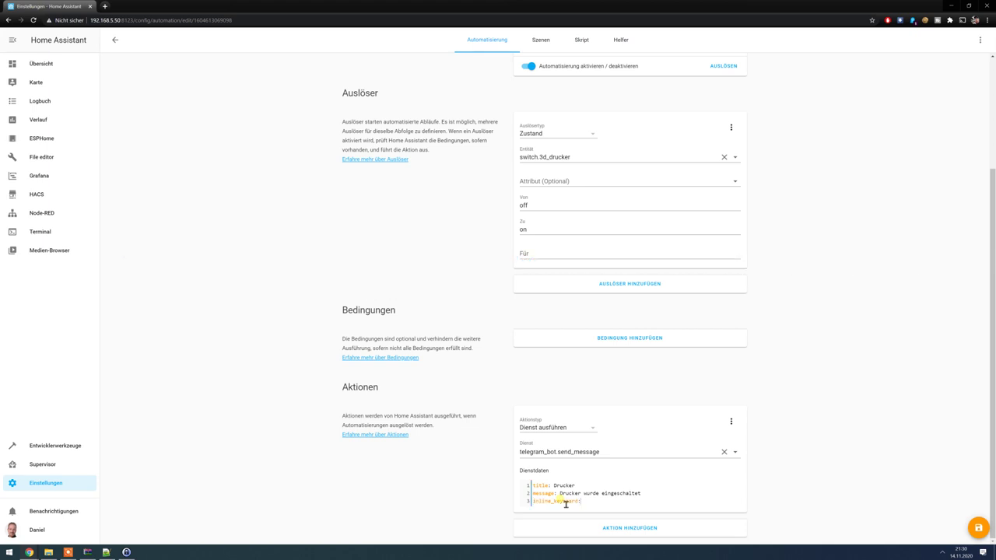
key("Return")
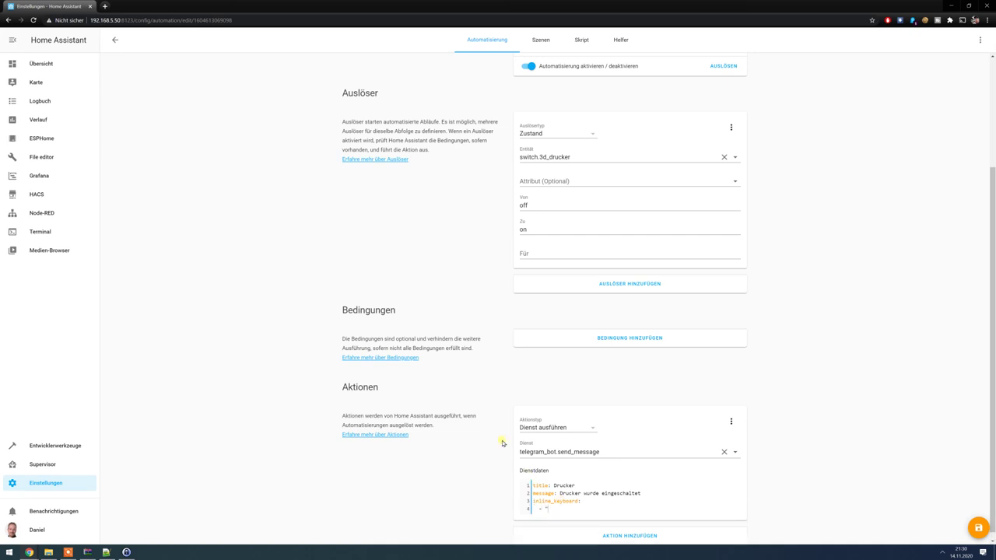
type("- \"Drucker ausschalten:/druckerAus, Nichts:nothing\"")
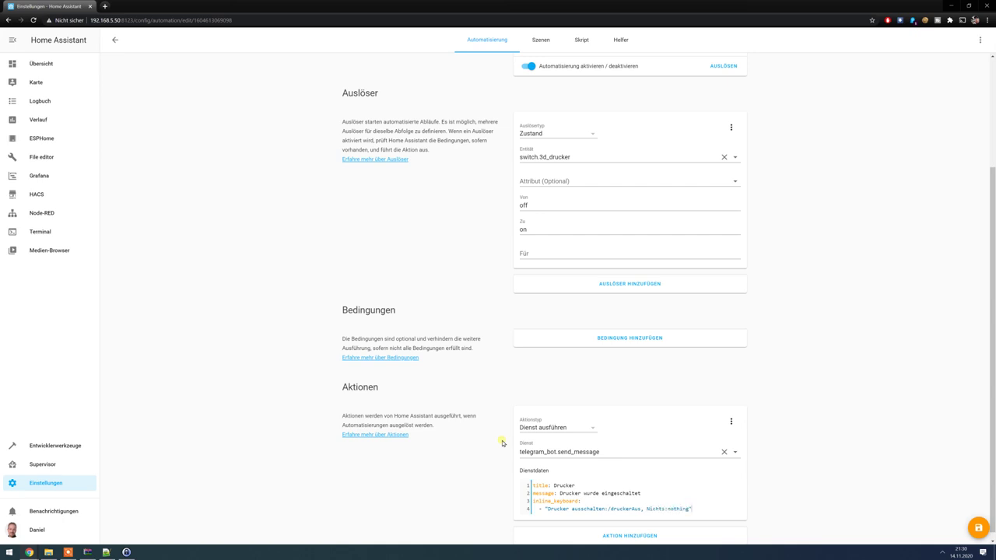
left_click(978, 529)
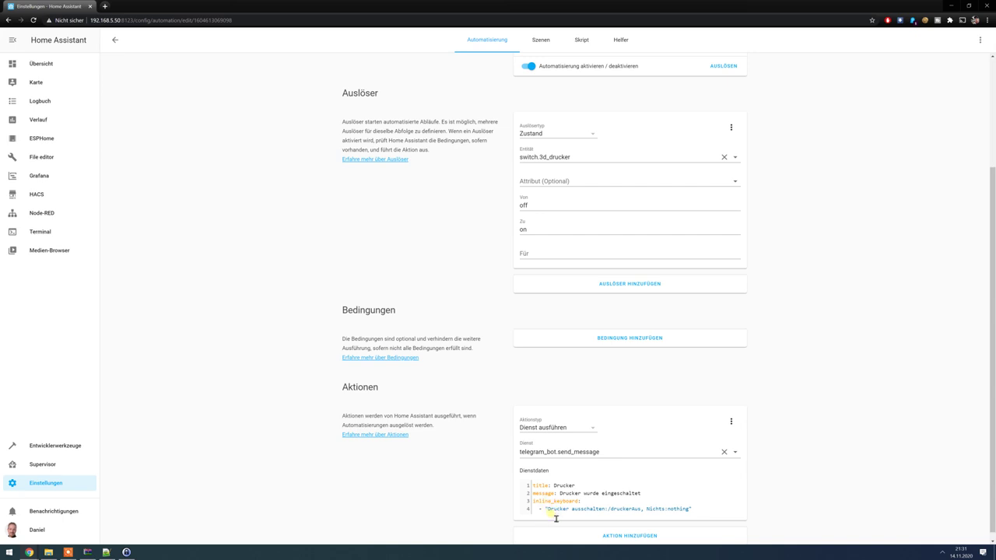
Change the callback of the inline keyboard's "Nichts" option to /nothing and save the automation
left_click_drag(547, 508, 605, 522)
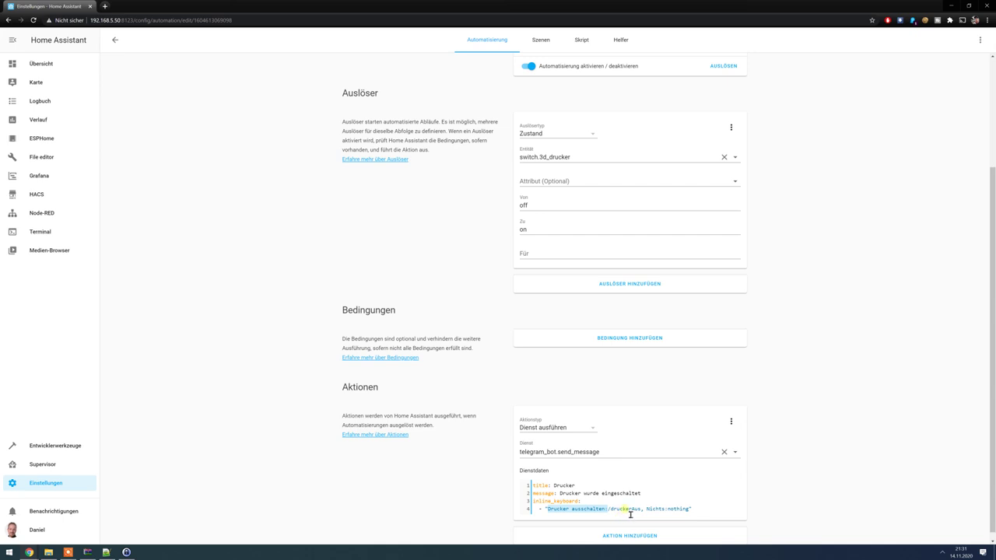
left_click(627, 511)
left_click_drag(608, 511, 642, 511)
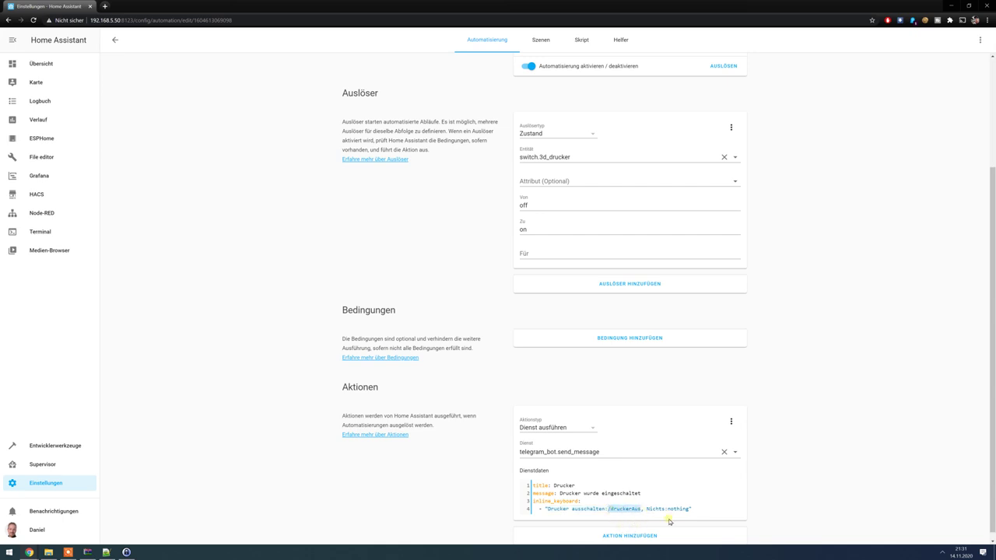
left_click(674, 512)
type("/")
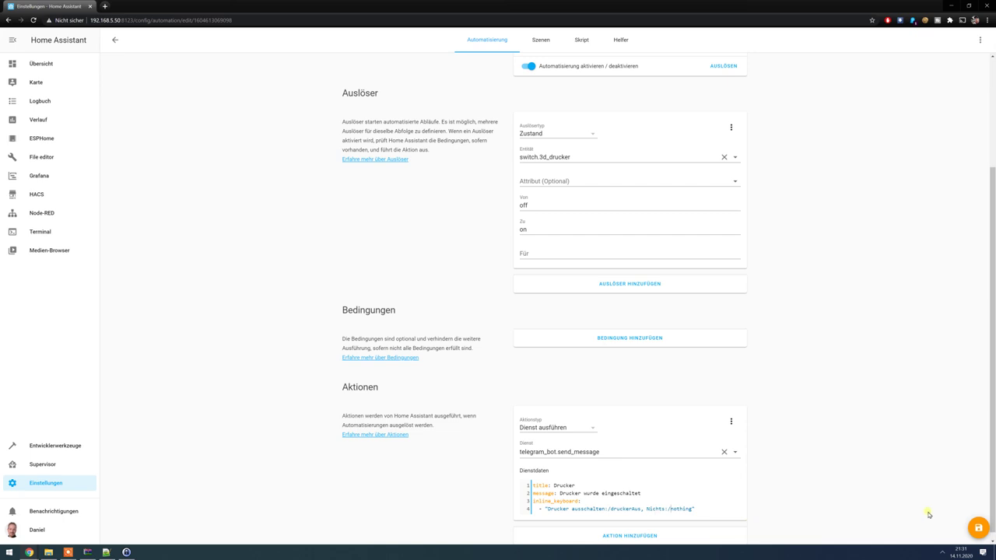
left_click(979, 529)
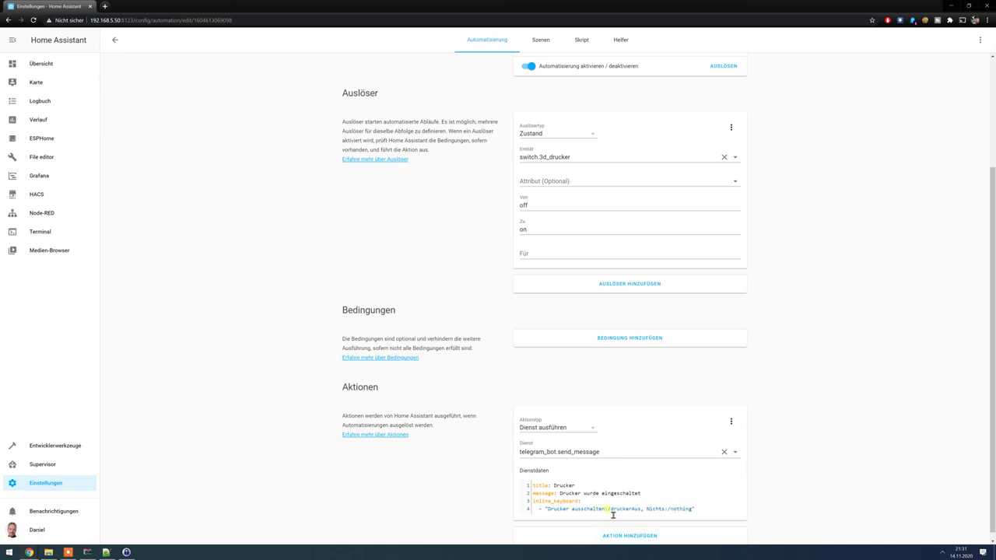
Copy the /druckerAus callback from the service data and create a blank new automation named "Callback Drucker Aus"
left_click_drag(609, 509, 647, 509)
key("ctrl+c")
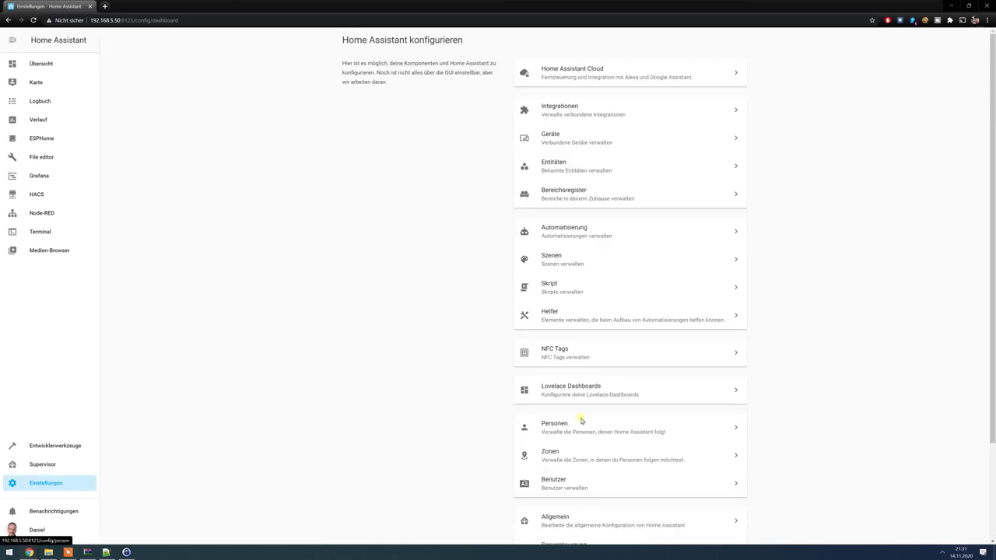
left_click(596, 227)
left_click(977, 528)
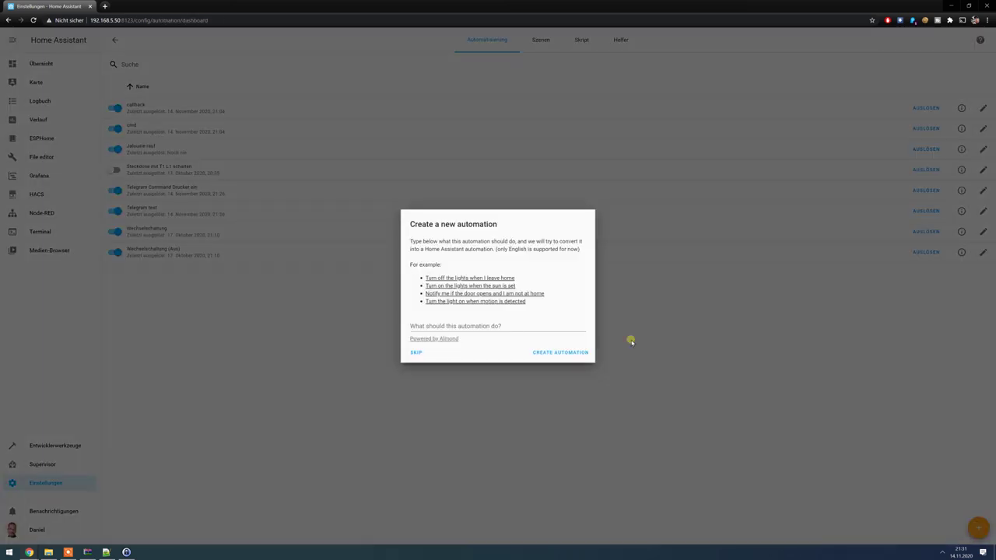
left_click(416, 353)
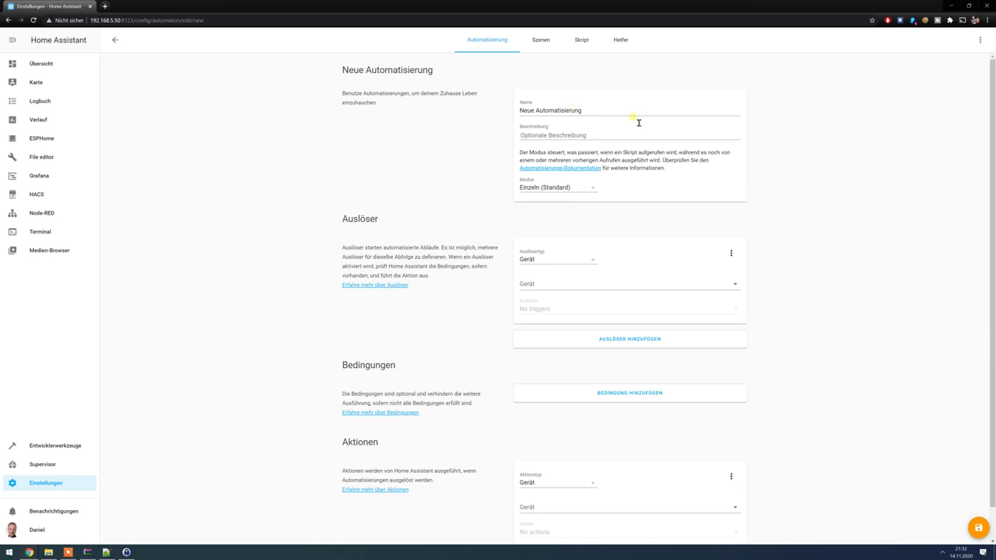
type("Callback Drucker Aus")
Set the trigger type to Ereignis with event type telegram_callback and event data "command: /druckerAus"
left_click(547, 261)
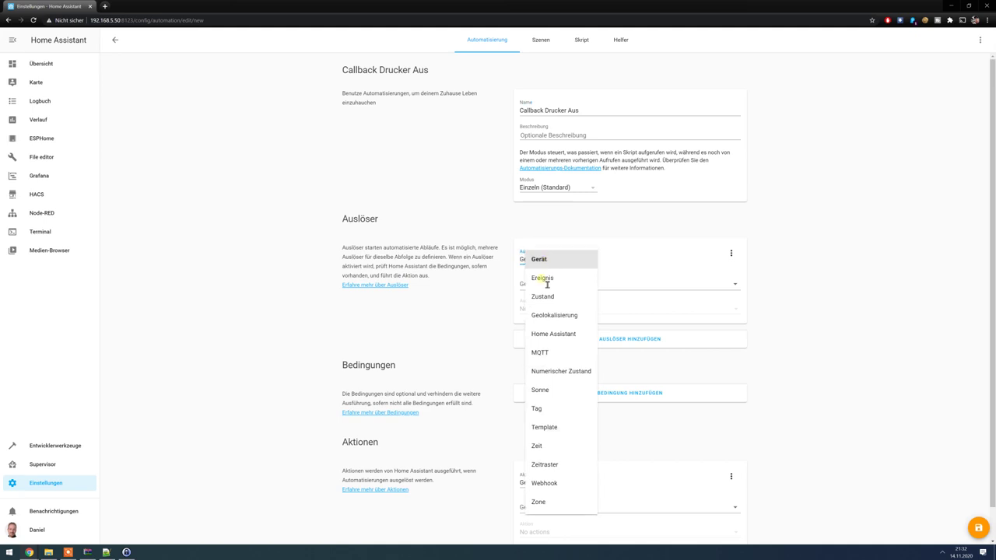
left_click(547, 280)
left_click(553, 285)
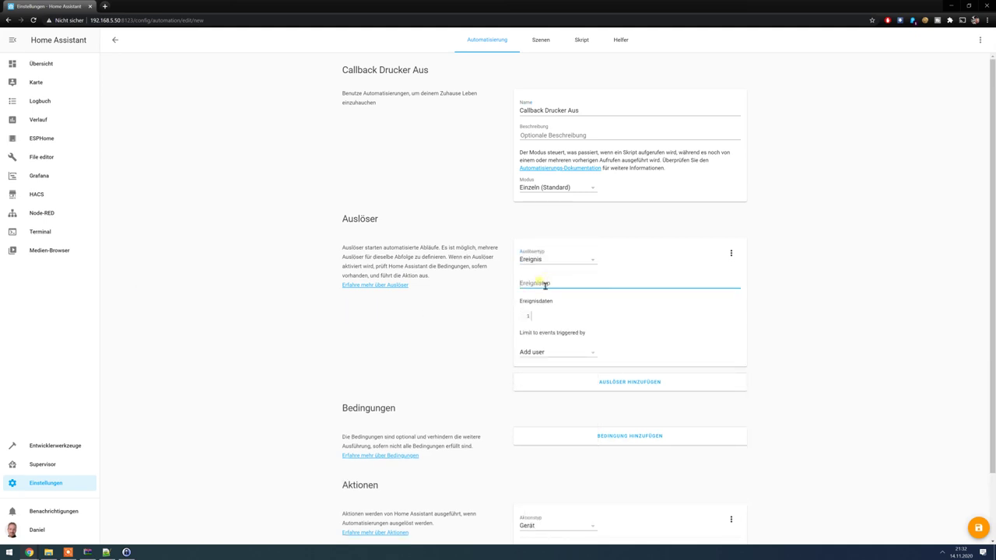
type("telegram_callback")
left_click(580, 300)
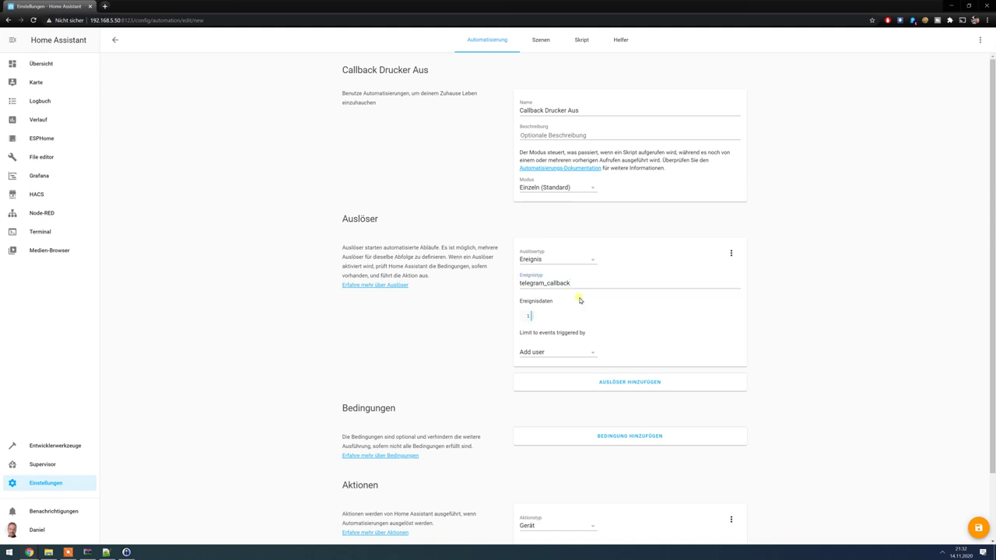
type("command:")
key("ctrl+v")
Set the action to Dienst ausführen with service switch.turn_off for switch.3d_drucker, and save the automation
scroll(534, 454, "down", 2)
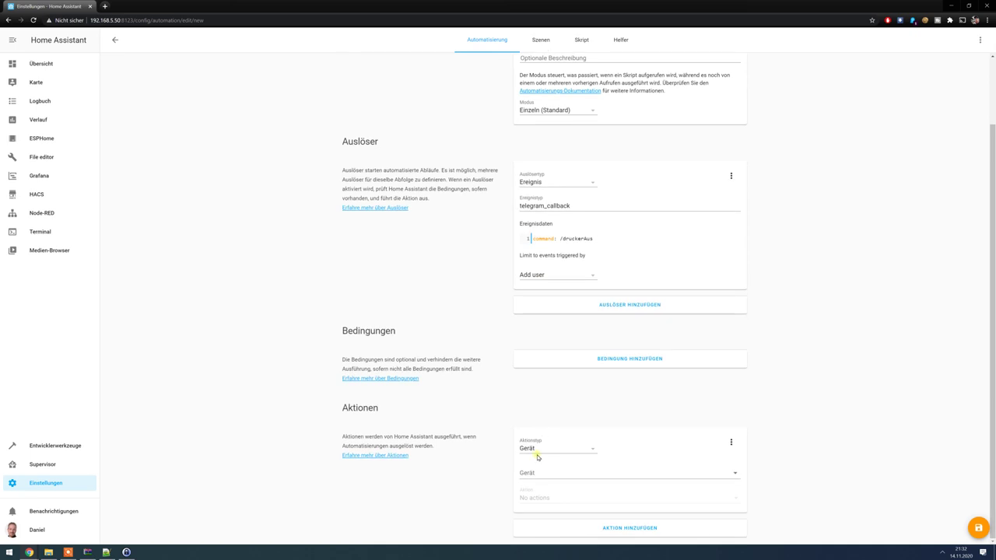
left_click(537, 450)
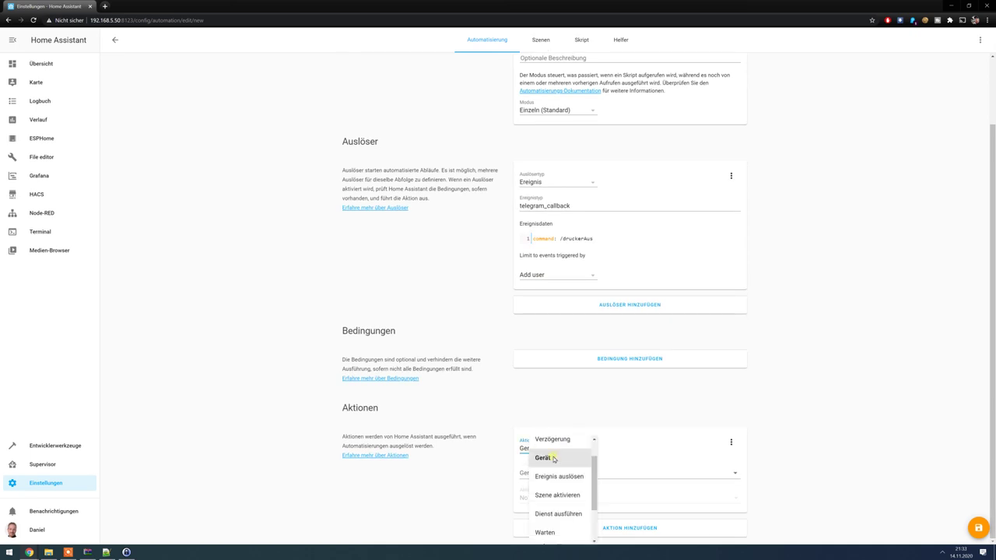
left_click(560, 501)
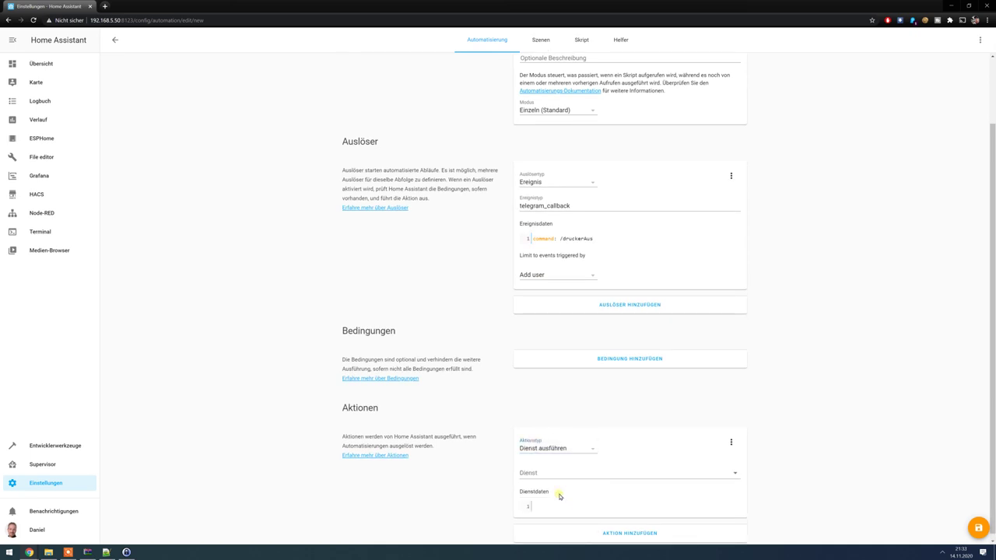
left_click(558, 474)
type("switch.turn_off")
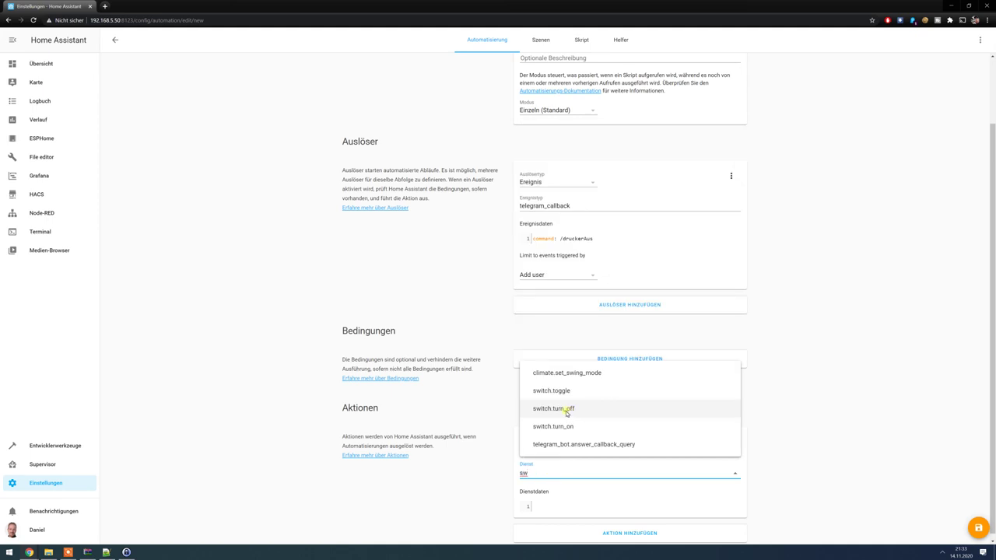
left_click(568, 410)
left_click(552, 499)
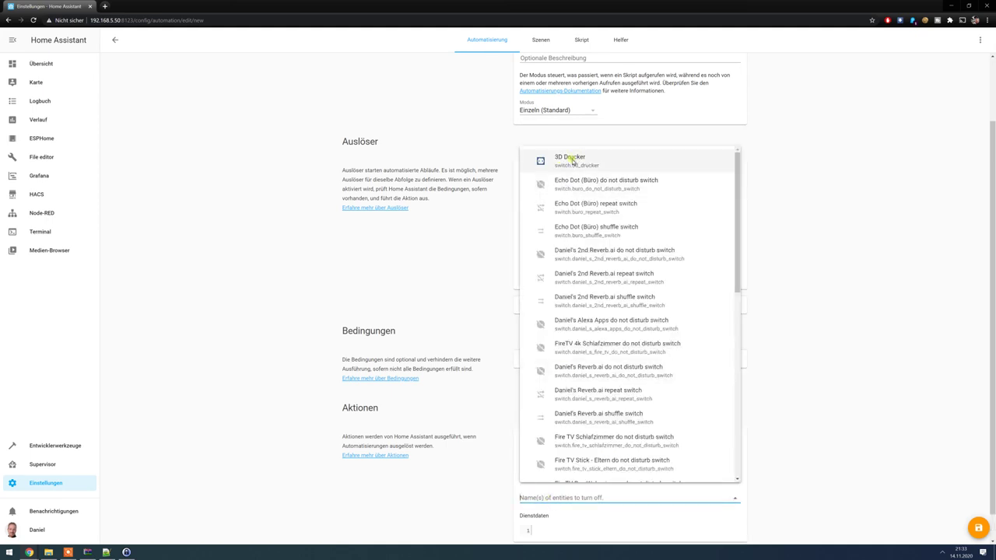
left_click(572, 160)
scroll(570, 371, "down", 1)
left_click(978, 527)
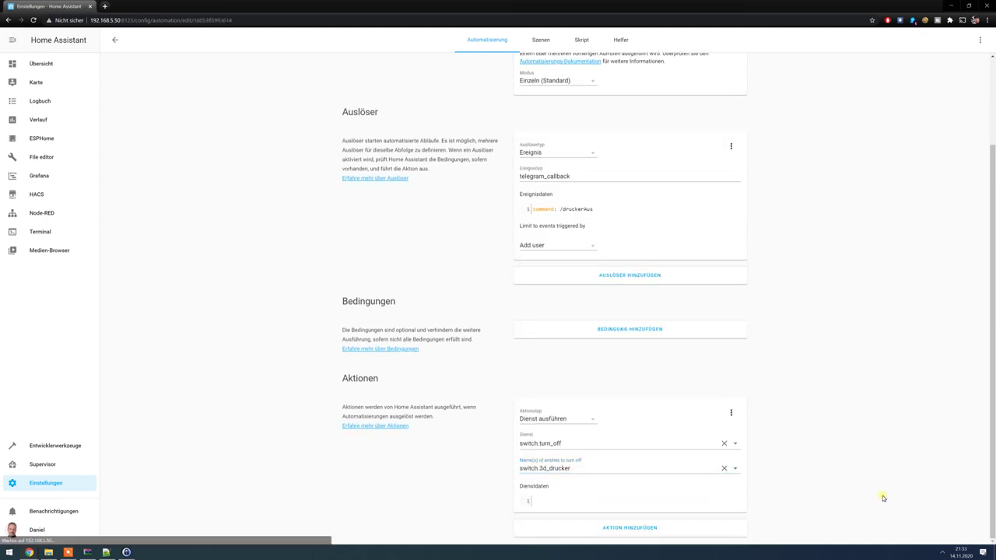
Add a second action of type Dienst ausführen with the service telegram_bot.answer_callback_query
left_click(630, 530)
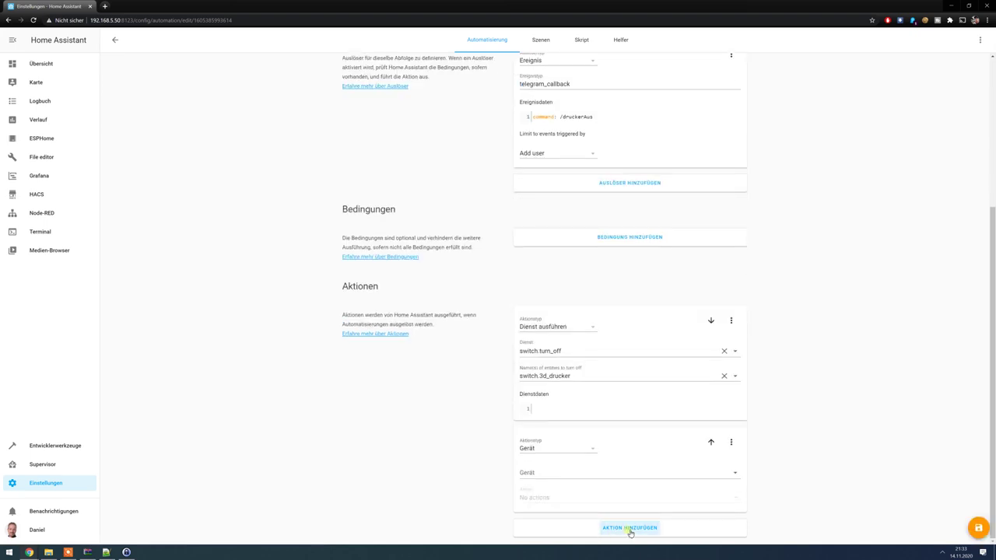
left_click(550, 449)
scroll(564, 488, "down", 1)
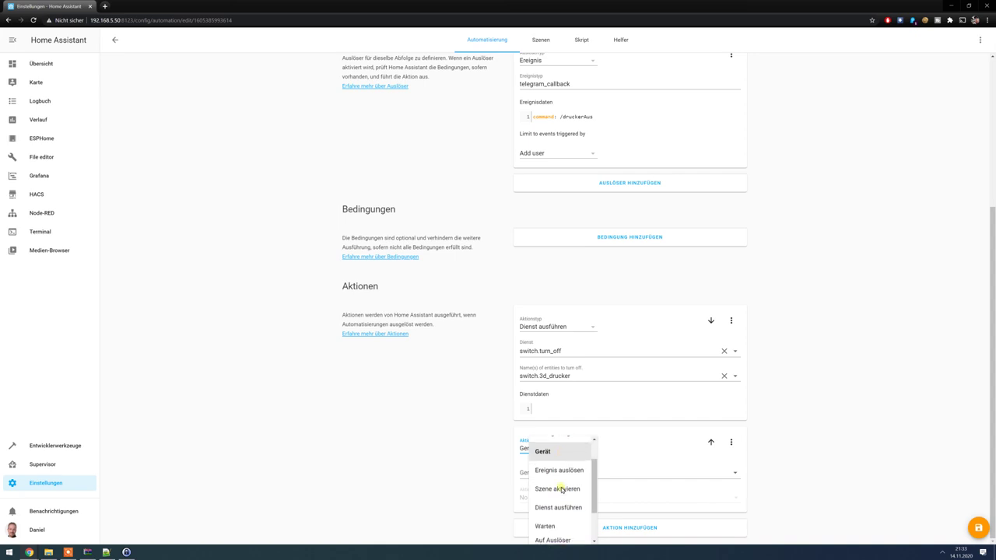
left_click(561, 501)
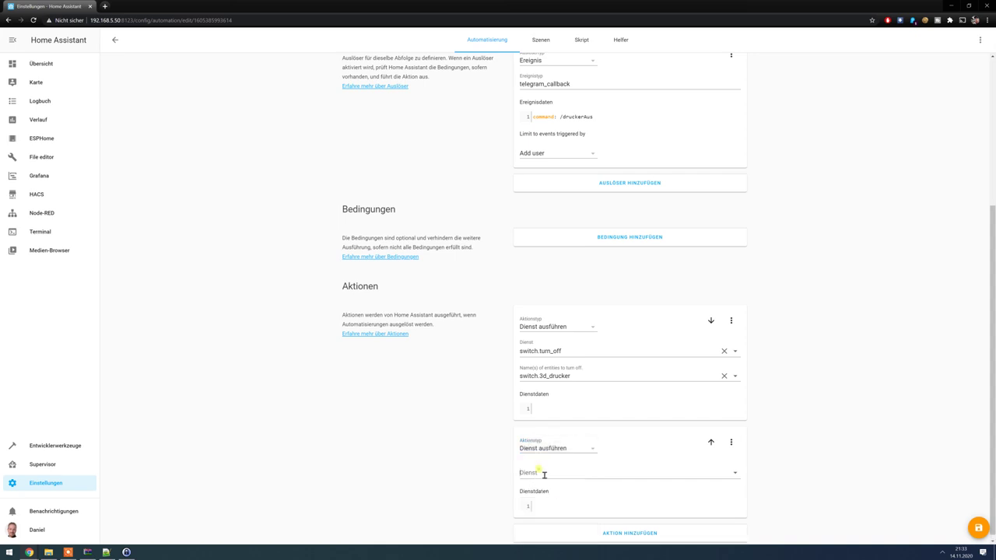
left_click(544, 474)
type("tel")
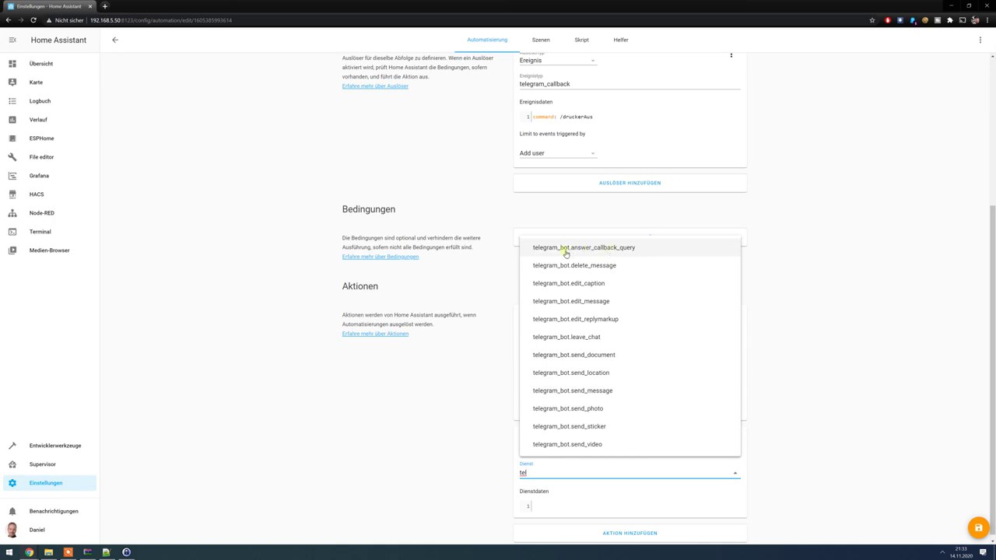
left_click(614, 252)
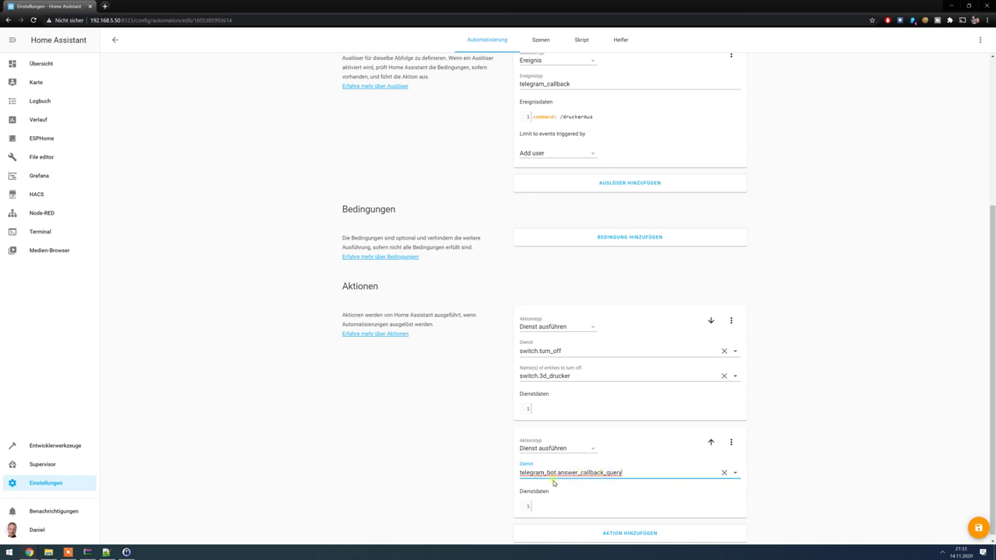
Set callback_query_id to ' {{ trigger.event.data.id }} ' in the second action's service data
left_click(544, 513)
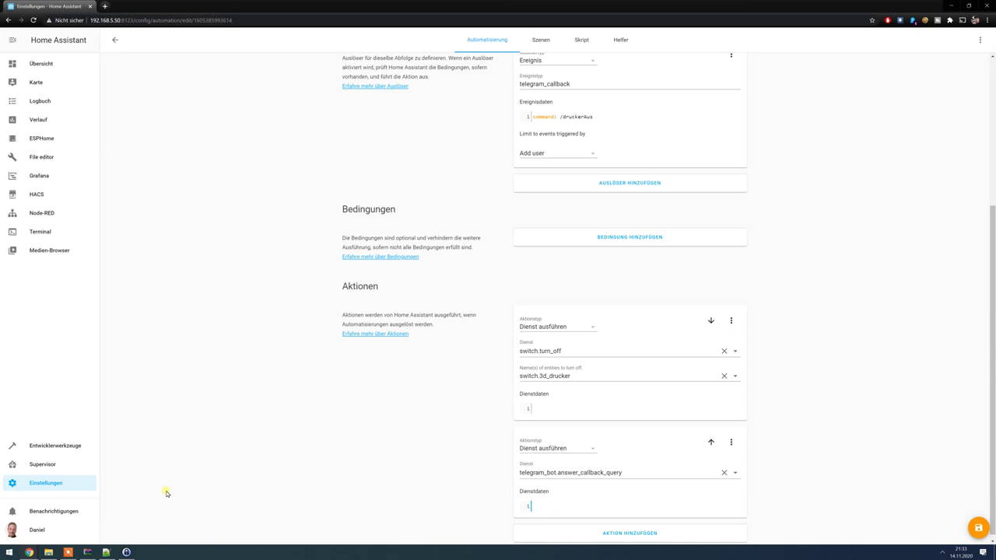
type("cal")
type("lback_query_id: '{{ }} '")
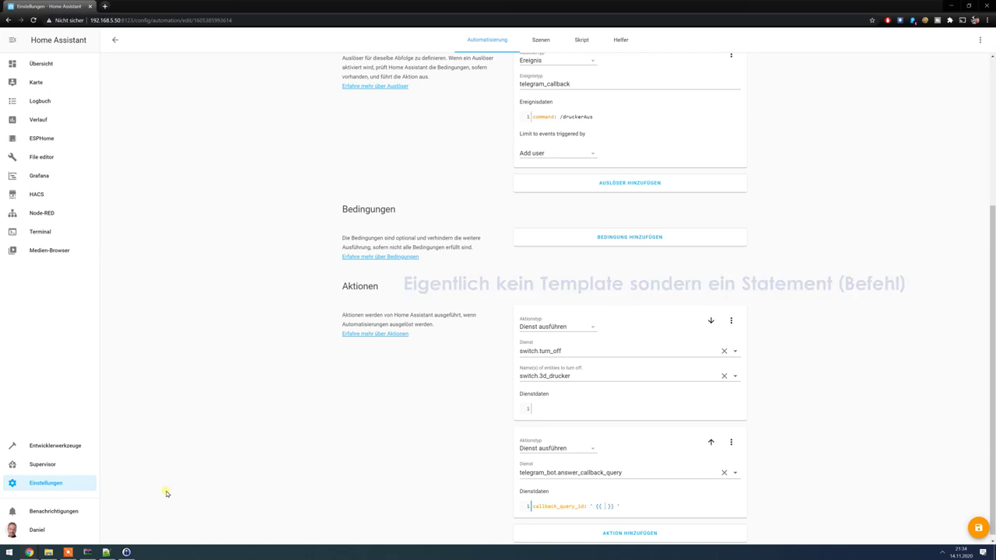
type("trigg")
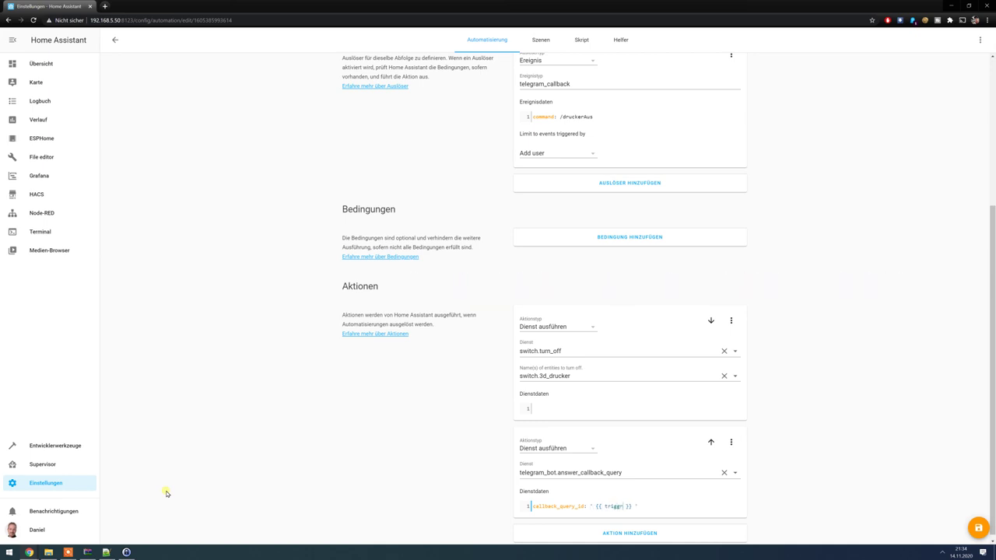
type("er.event.data.id")
Add message: "OK, Drucker wieder aus" and show_alert: true to the second action's service data
left_click(614, 512)
key("Return")
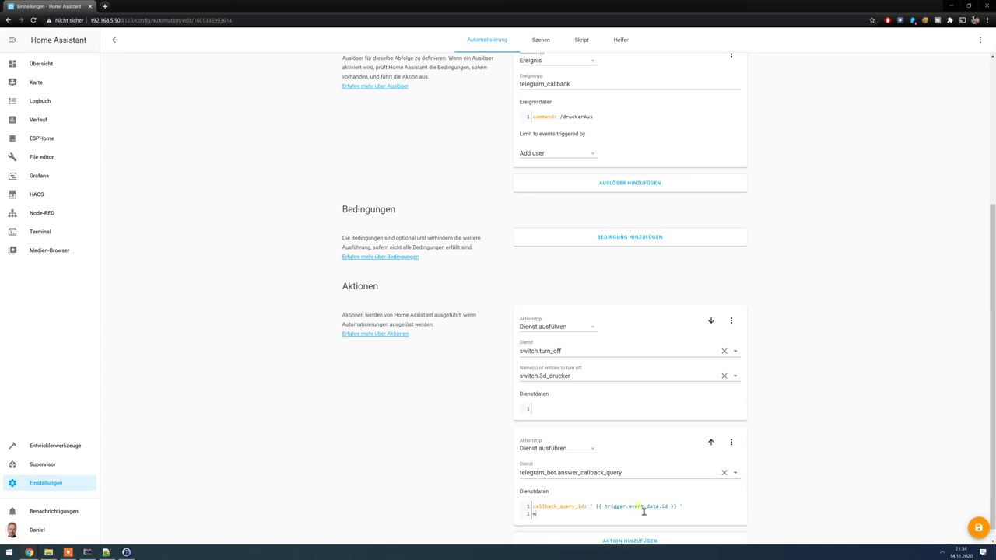
type("message: \"OK, Drucker wieder aus\"")
key("Return")
type("show_alert: true")
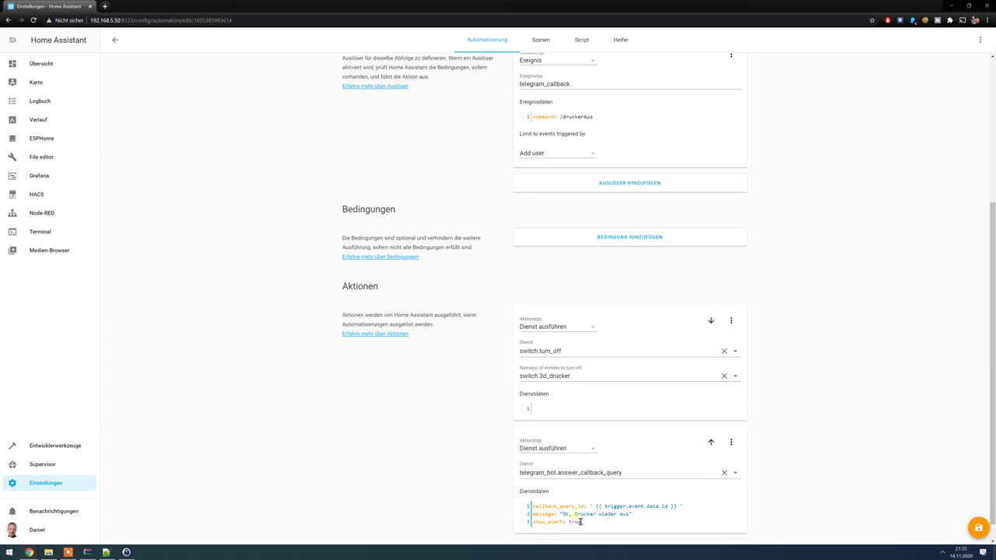
Save the Callback Drucker Aus automation and create a duplicate of it
scroll(832, 528, "up", 1)
scroll(831, 523, "up", 1)
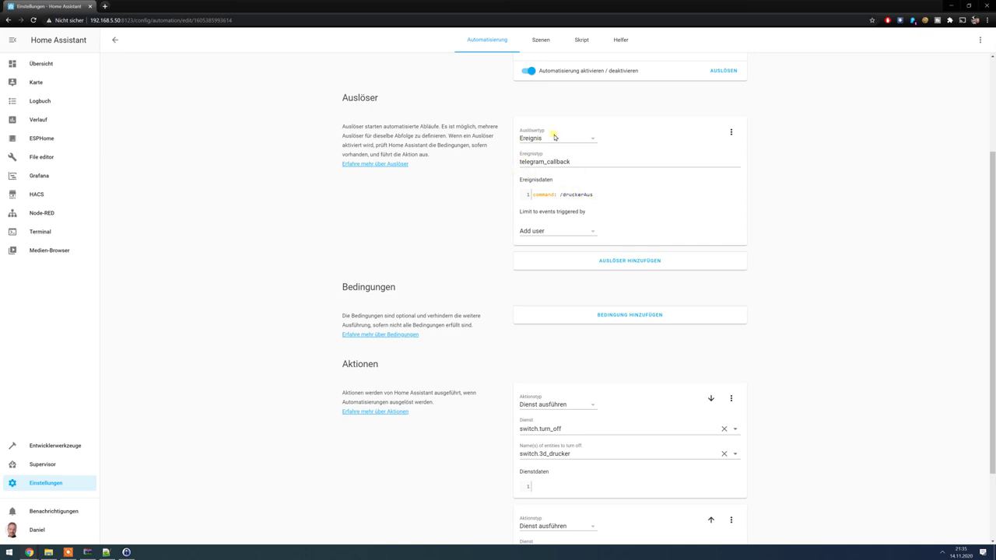
scroll(598, 234, "down", 1)
scroll(598, 233, "down", 1)
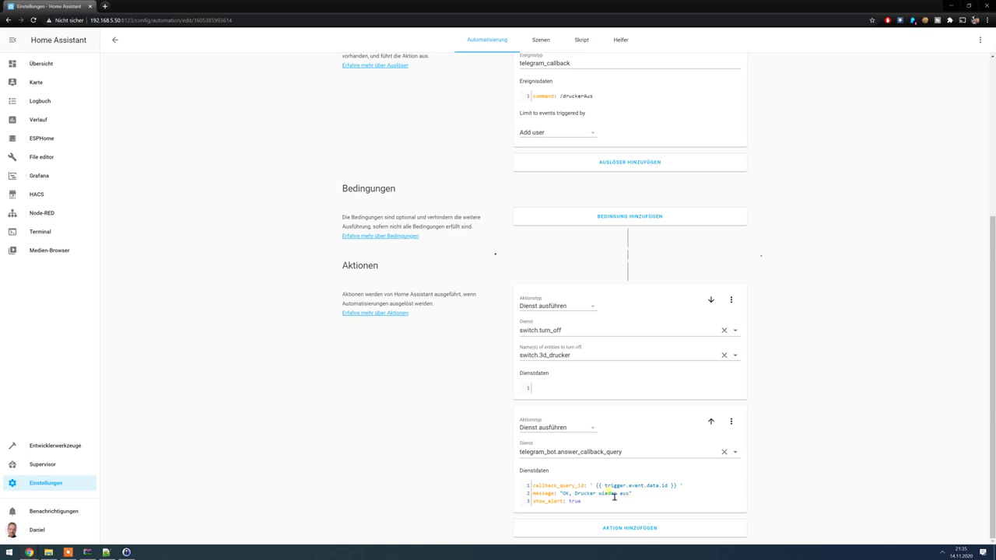
scroll(344, 340, "up", 3)
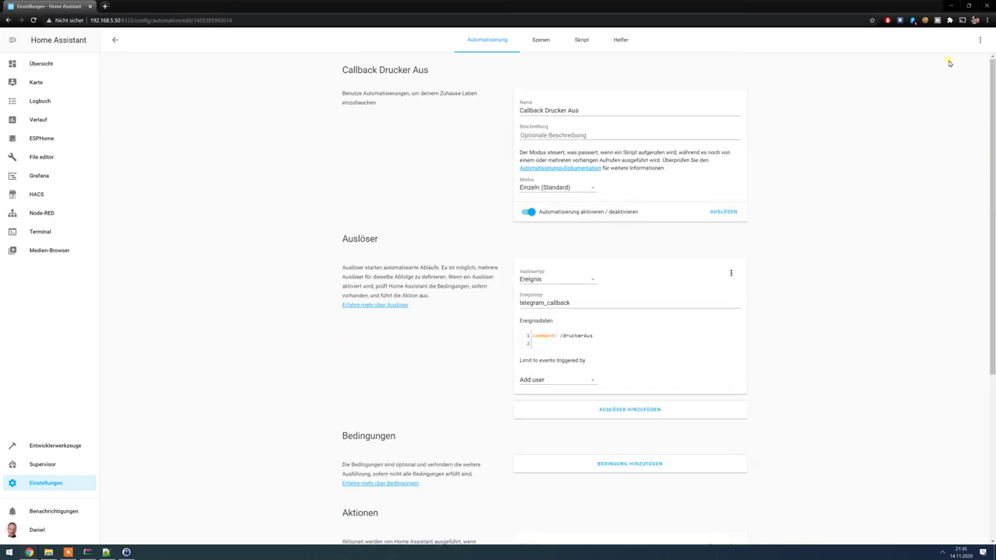
left_click(980, 42)
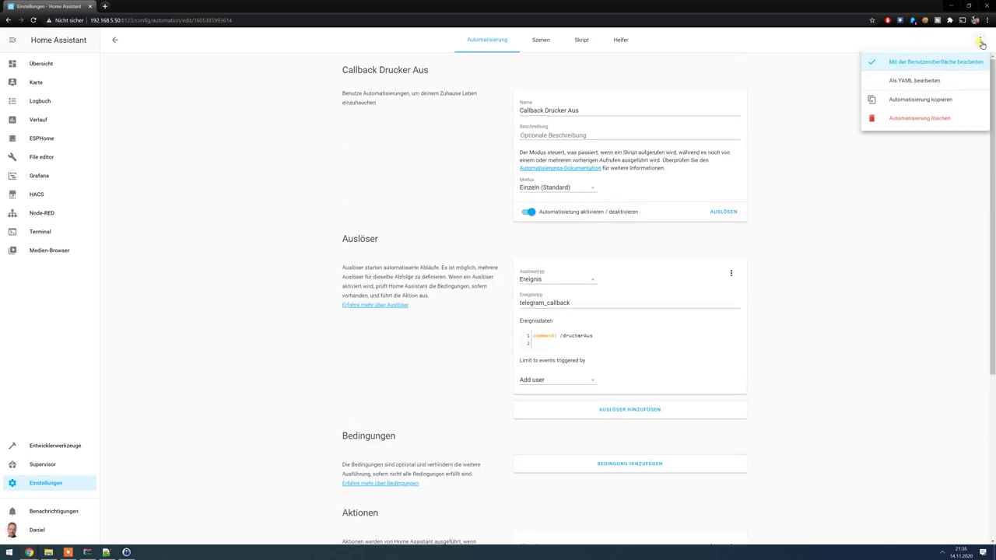
left_click(907, 101)
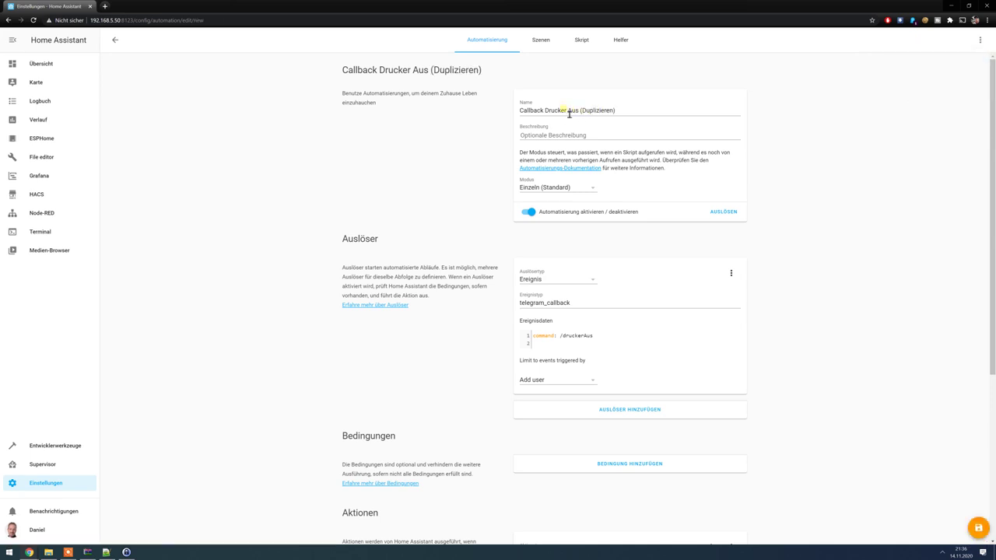
Name the copied automation Callback Drucker Nothing and set its trigger's event data to command: /nothing
left_click_drag(569, 110, 816, 104)
type("Nothing")
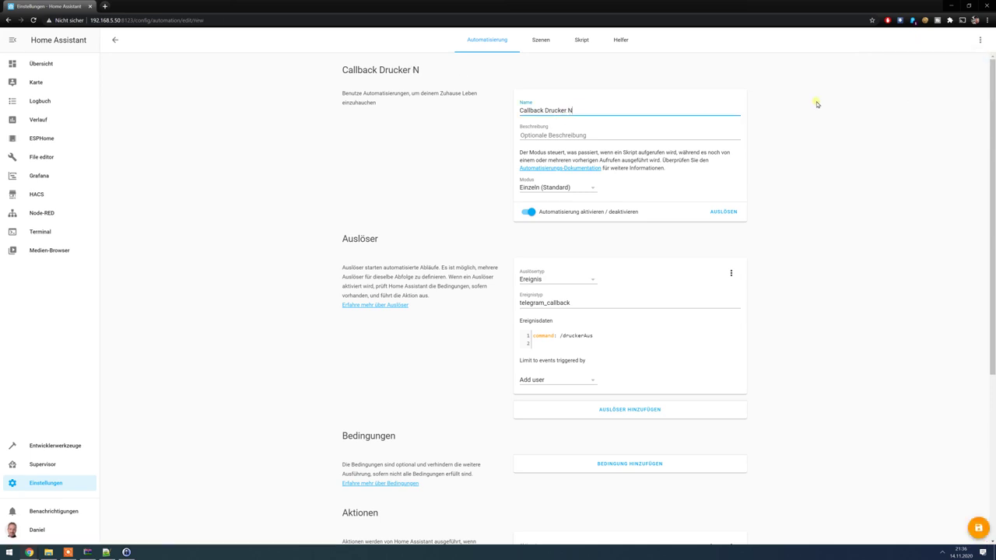
left_click_drag(560, 335, 594, 335)
type("nothing")
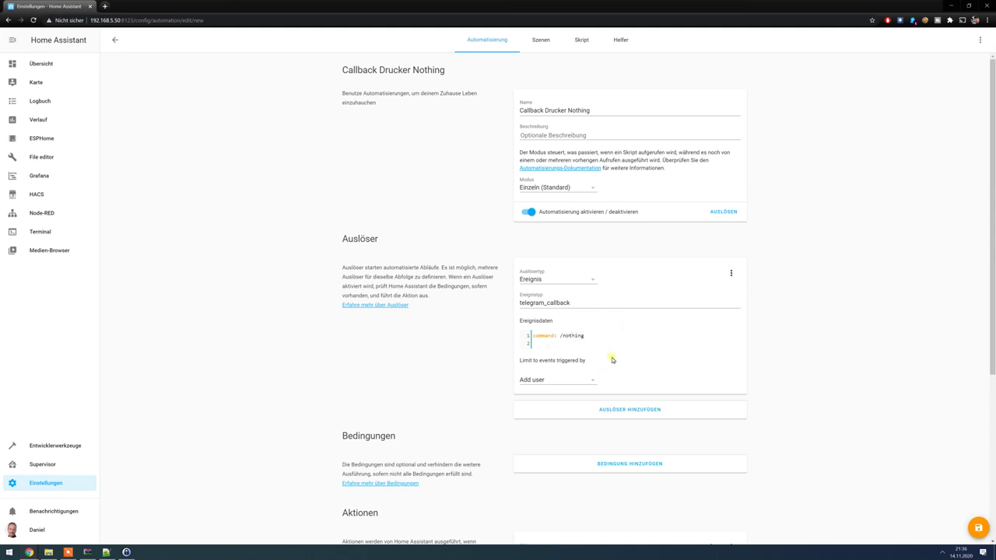
Delete the switch.turn_off action for switch.3d_drucker from the copied automation
scroll(611, 356, "down", 3)
left_click(732, 292)
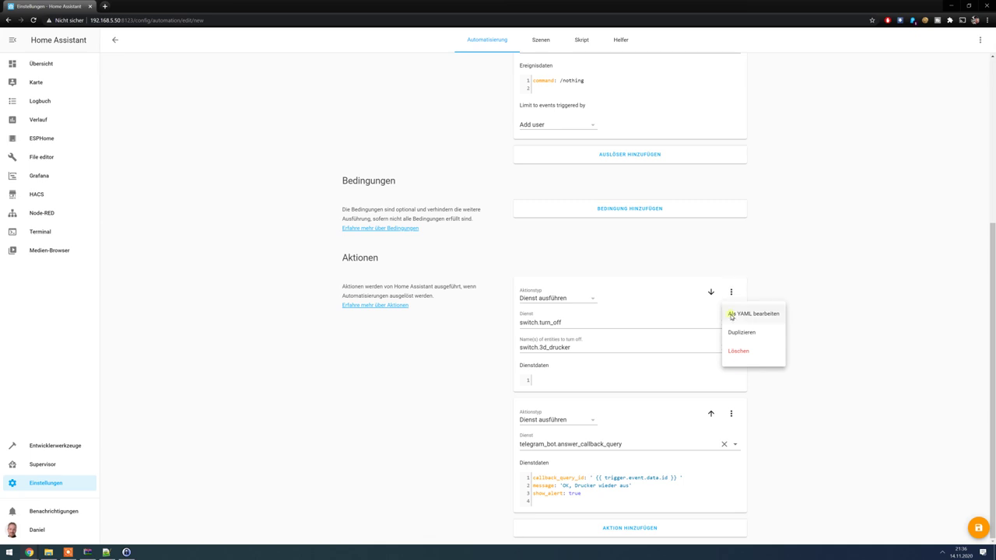
left_click(741, 354)
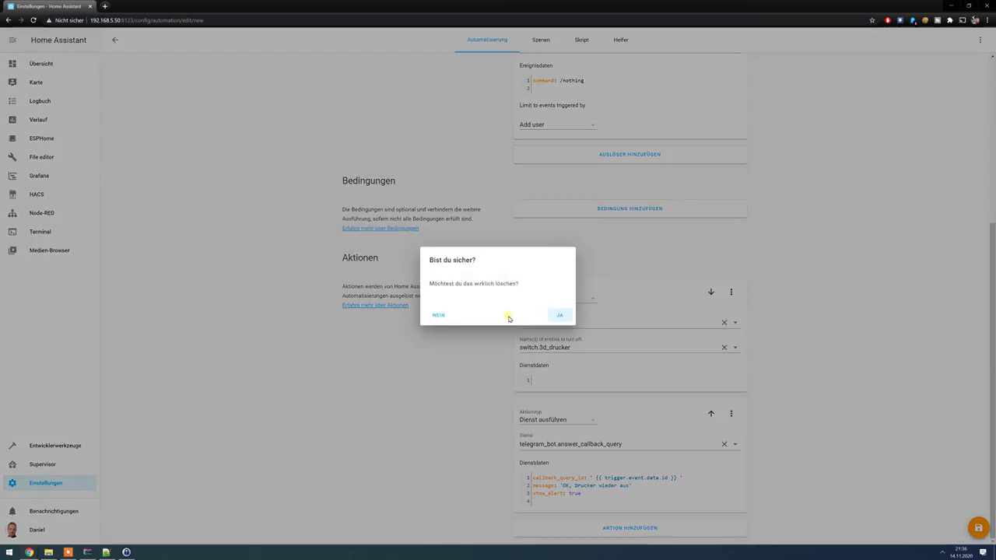
left_click(559, 315)
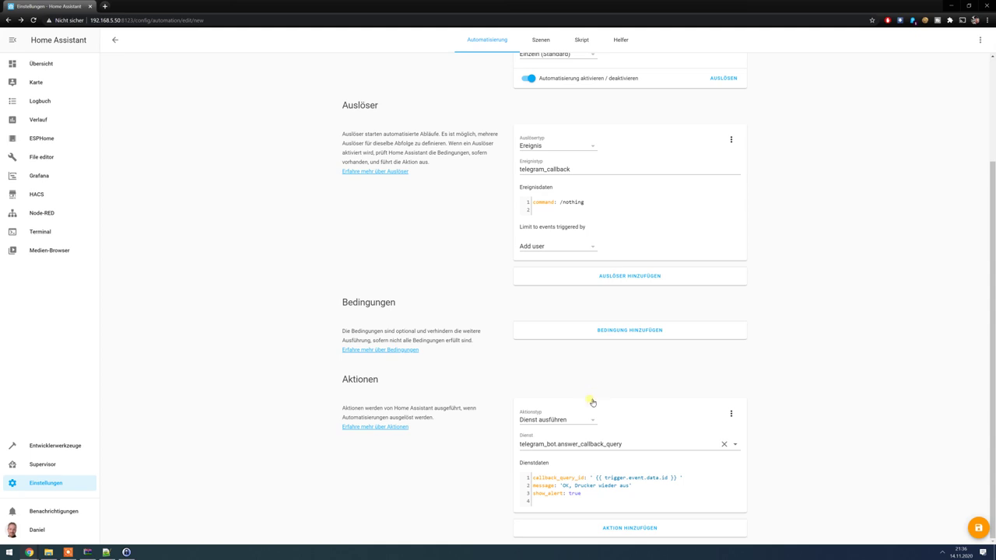
Change the callback answer's message to 'OK, Dann halt nicht.' and save the automation
left_click_drag(574, 487, 631, 490)
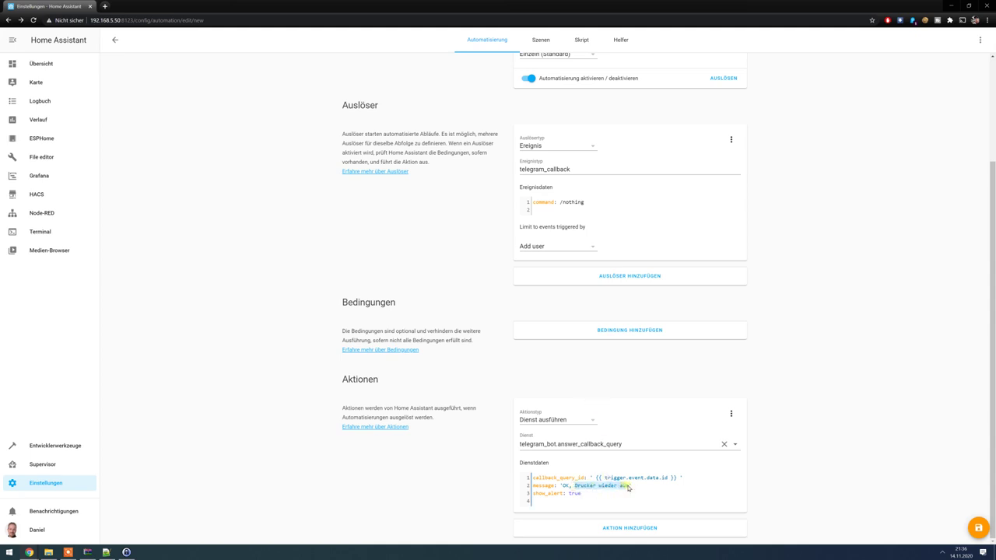
key("BackSpace")
type("Dann halt nicht.")
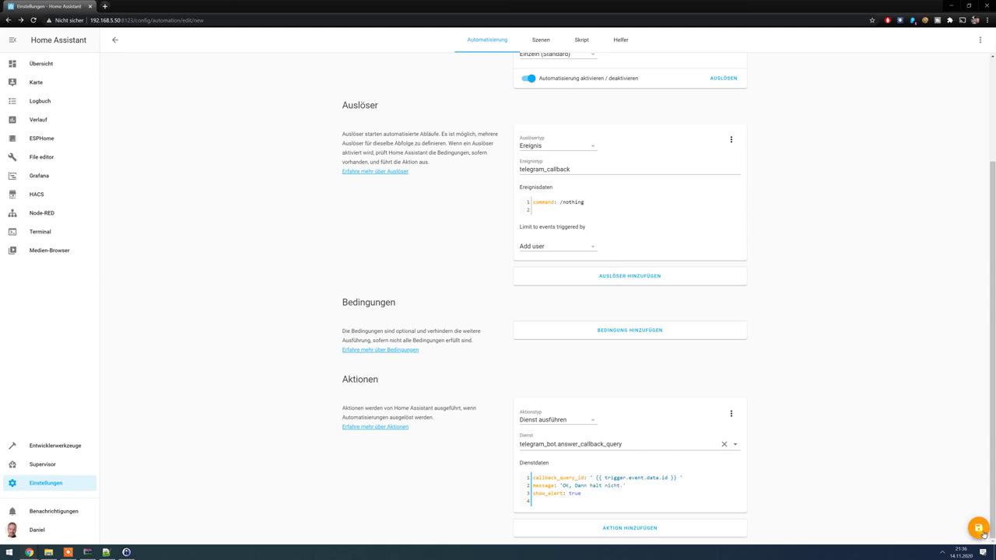
left_click(980, 531)
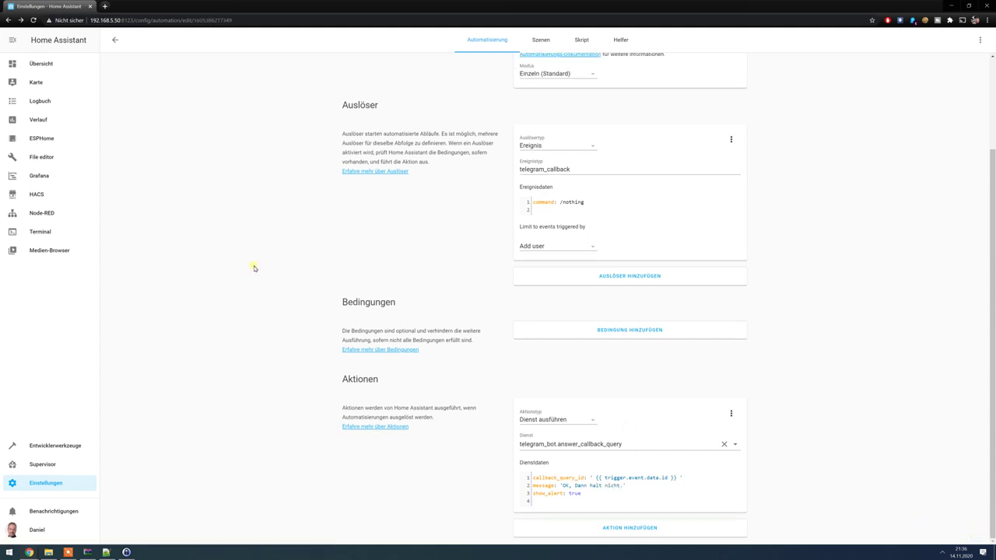
Open the Übersicht dashboard and toggle the 3D Drucker switch off and on to test the Telegram message
left_click(40, 67)
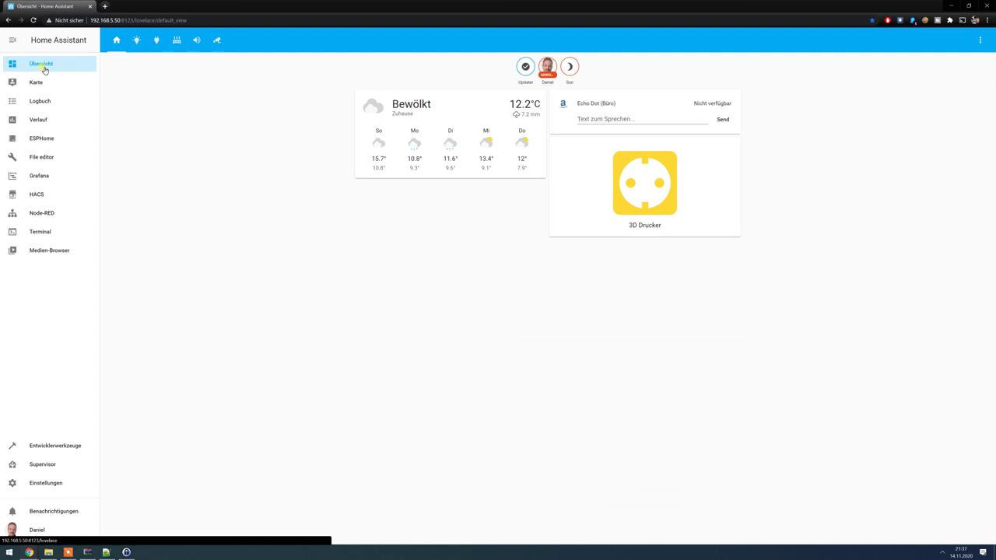
left_click(651, 191)
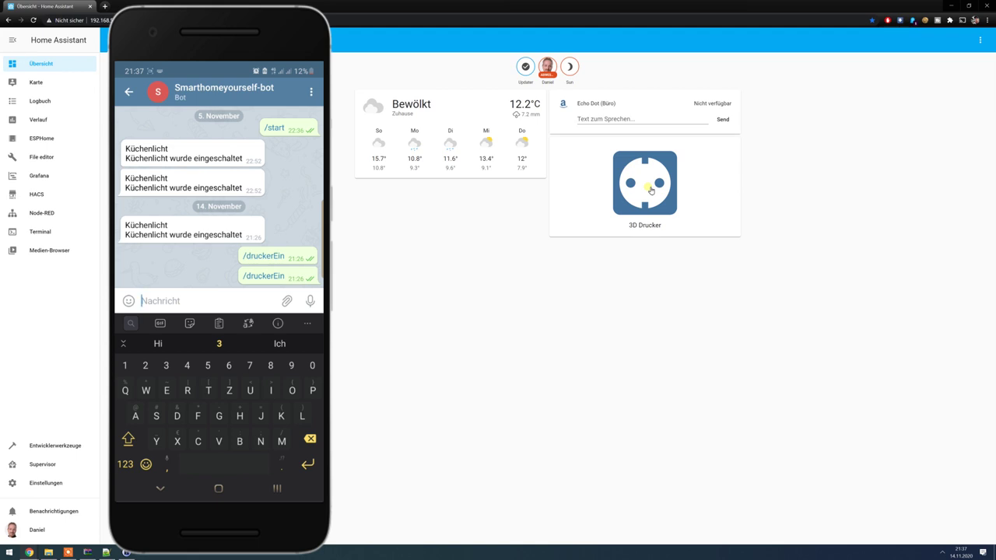
left_click(651, 190)
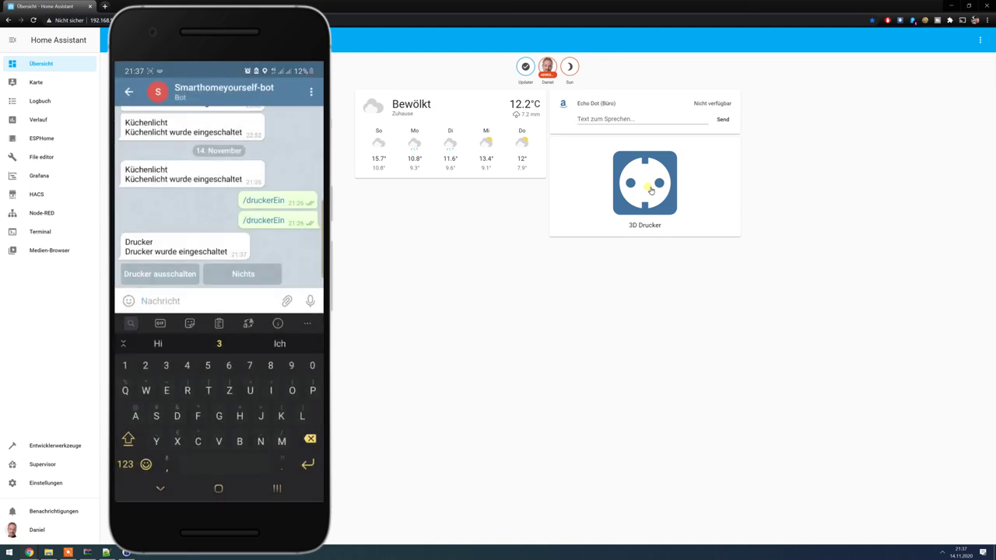
left_click(650, 190)
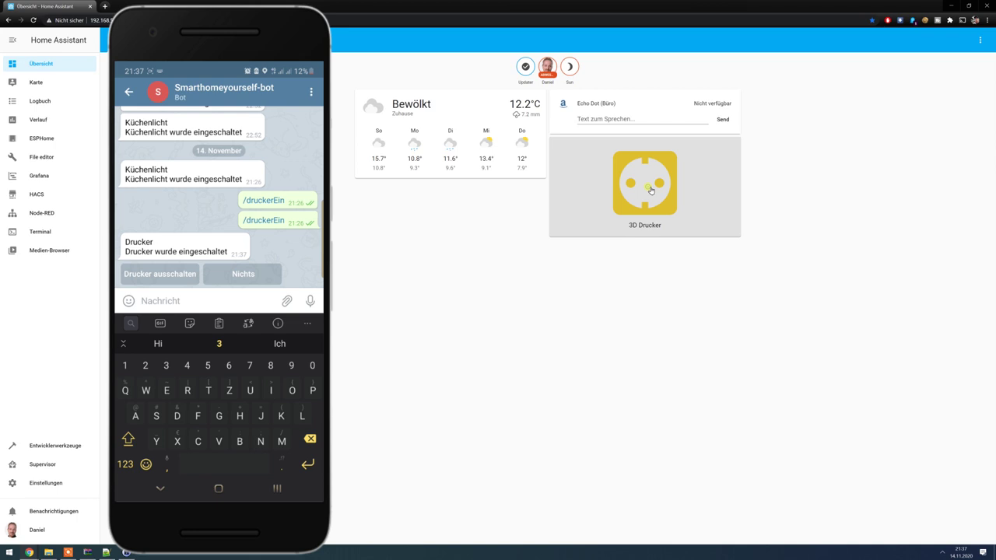